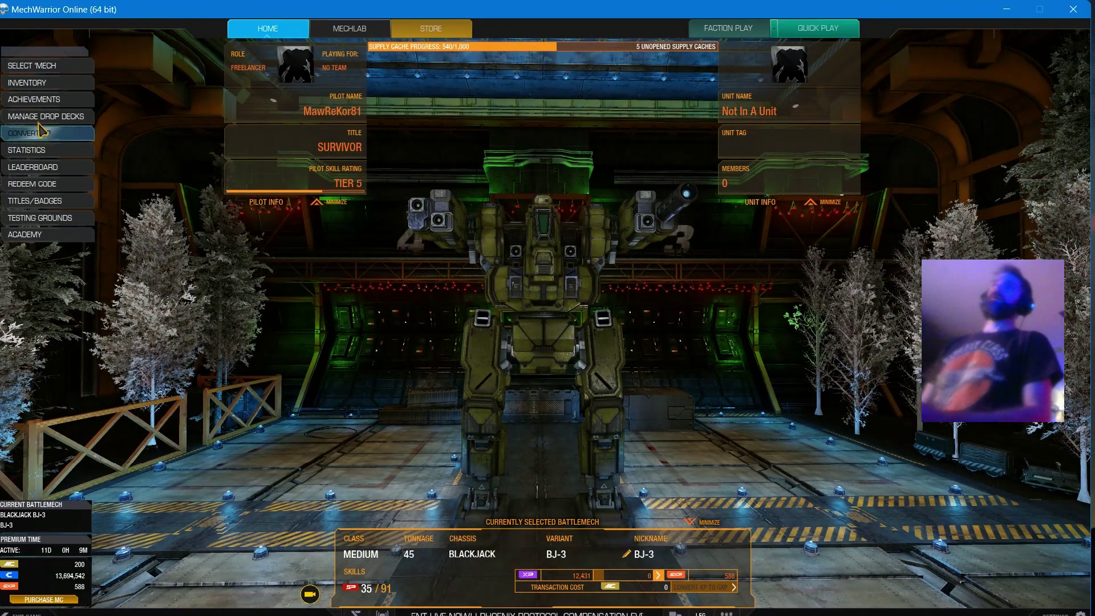
- Open the Select 'Mech screen to show the owned Blackjack BJ-3 and its stats
left_click(59, 75)
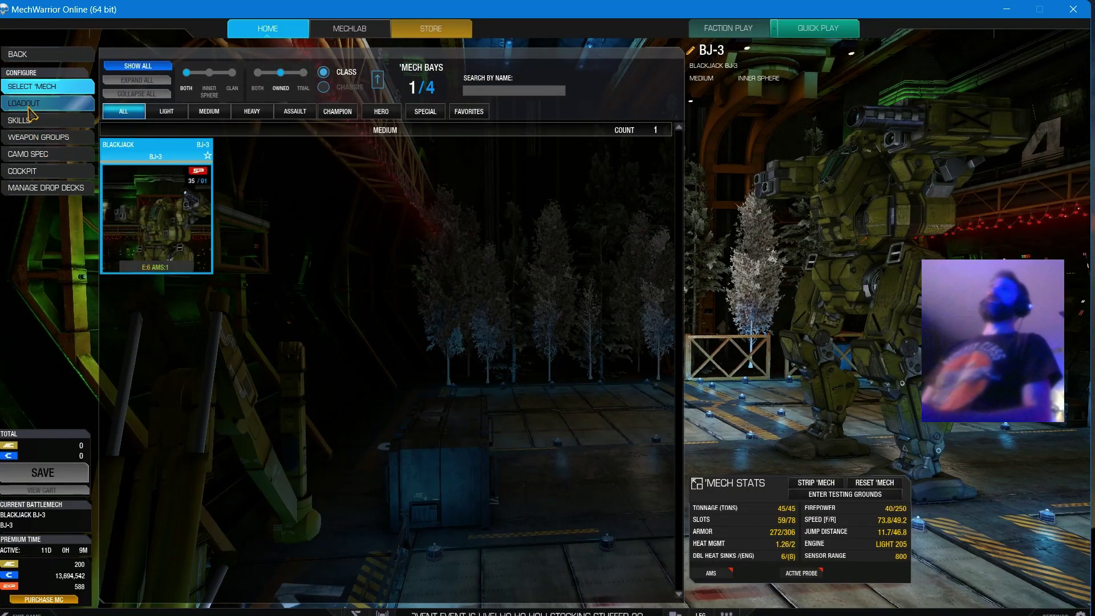
- Review the BJ-3's weapon and armour loadout, then go back to the home hangar
left_click(26, 103)
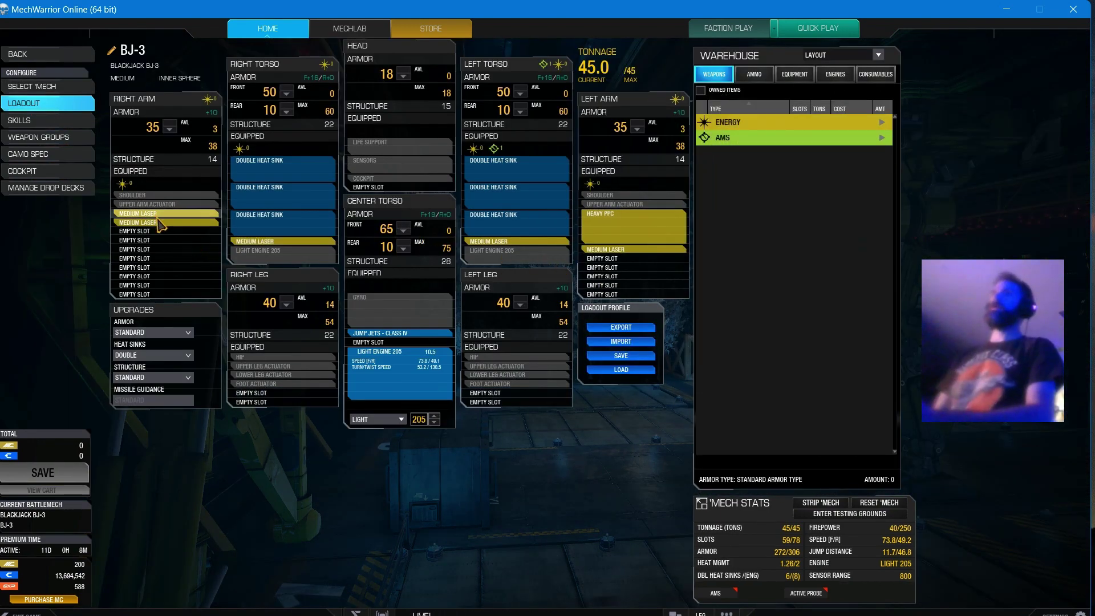
left_click_drag(158, 221, 154, 271)
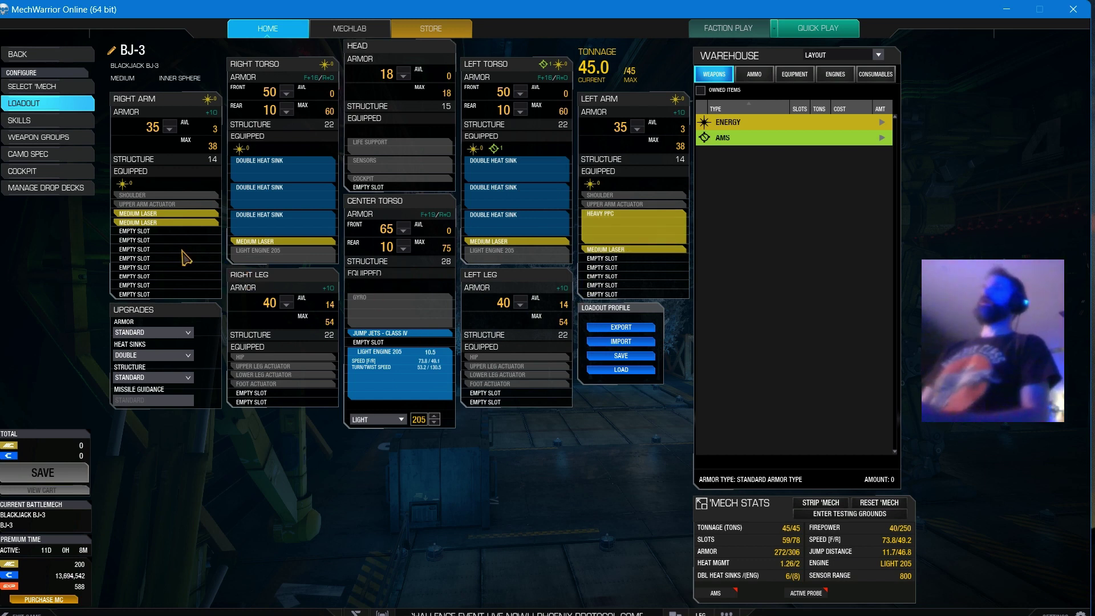
left_click(25, 54)
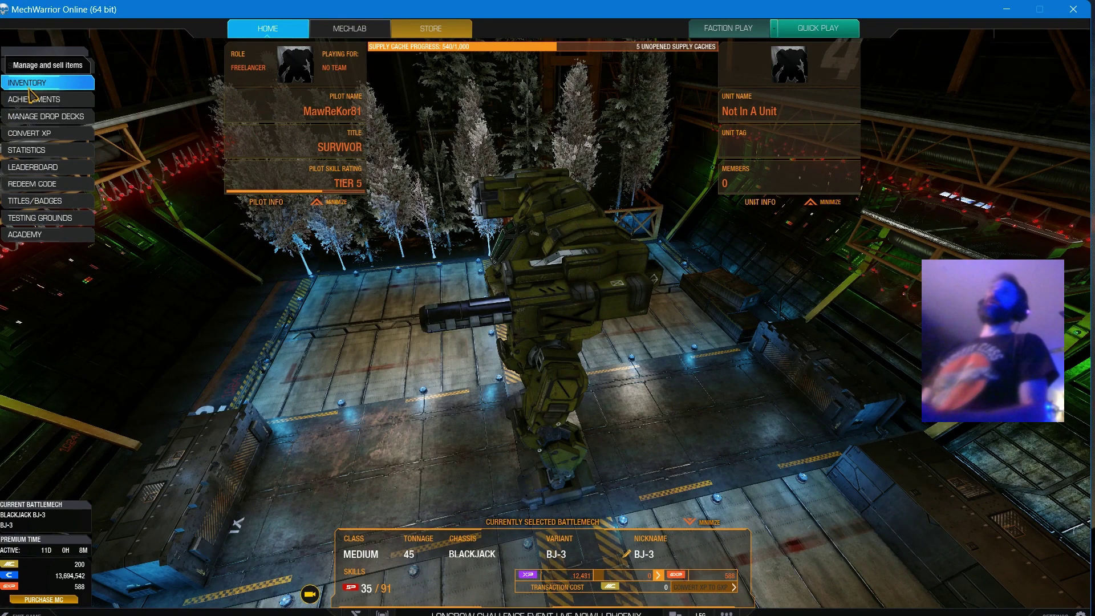
- Browse the inventory's equipment list, ending on the supply caches list
left_click(29, 89)
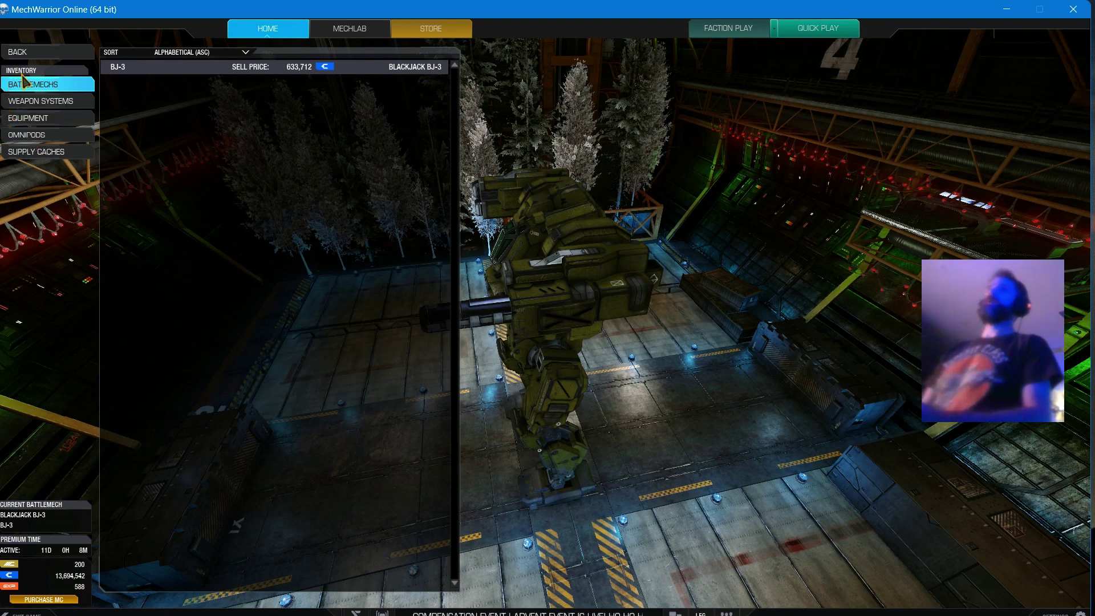
left_click(47, 125)
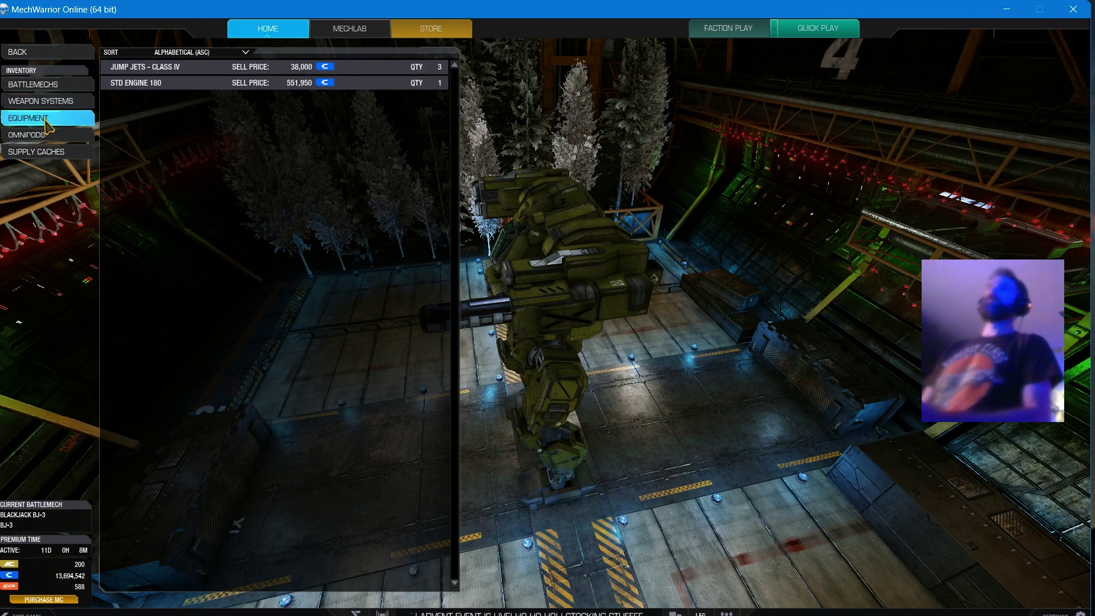
left_click(34, 152)
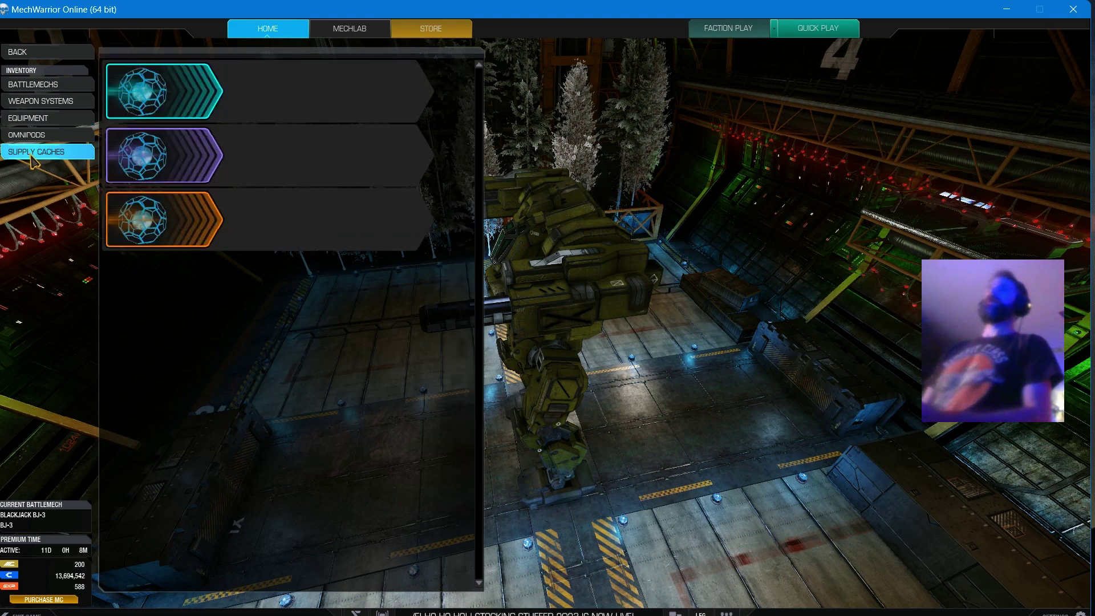
left_click(29, 119)
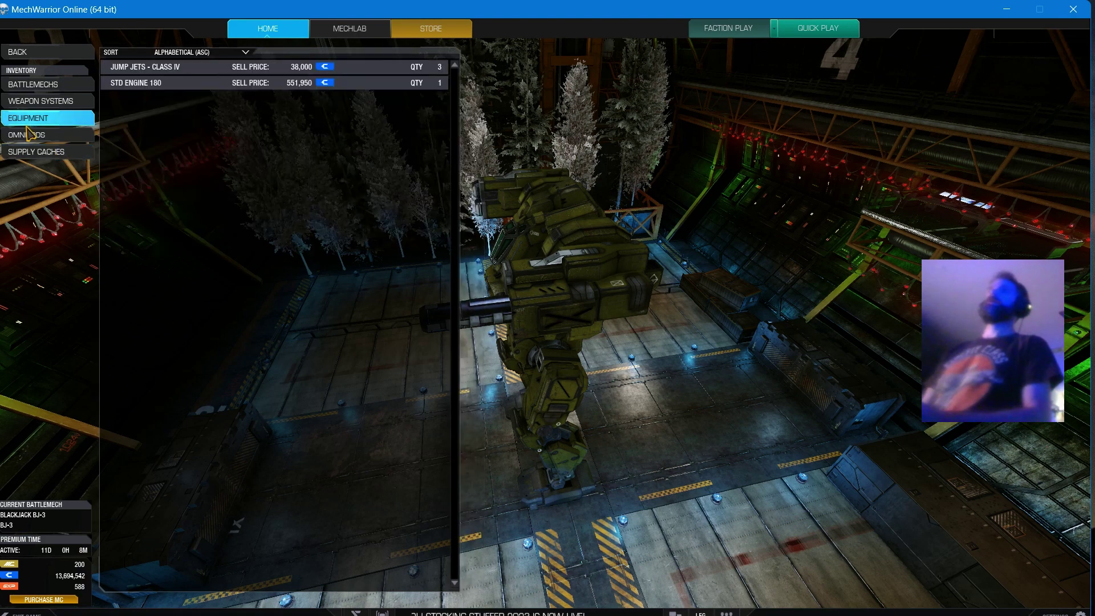
left_click(40, 154)
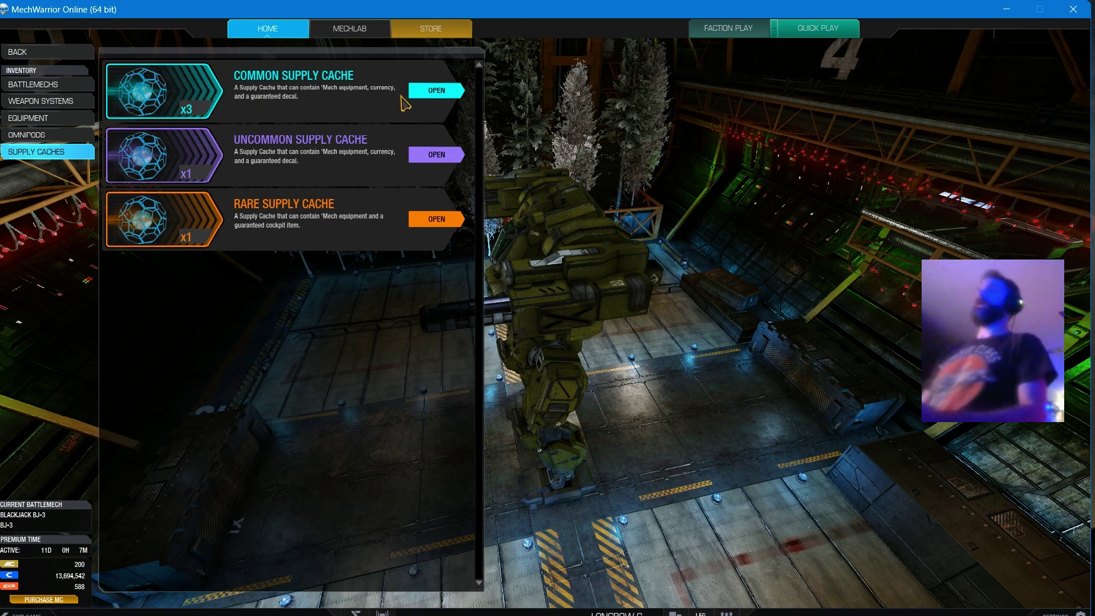
- Open the Rare Supply Cache and start equipping its Duct Tape cockpit item
left_click(432, 224)
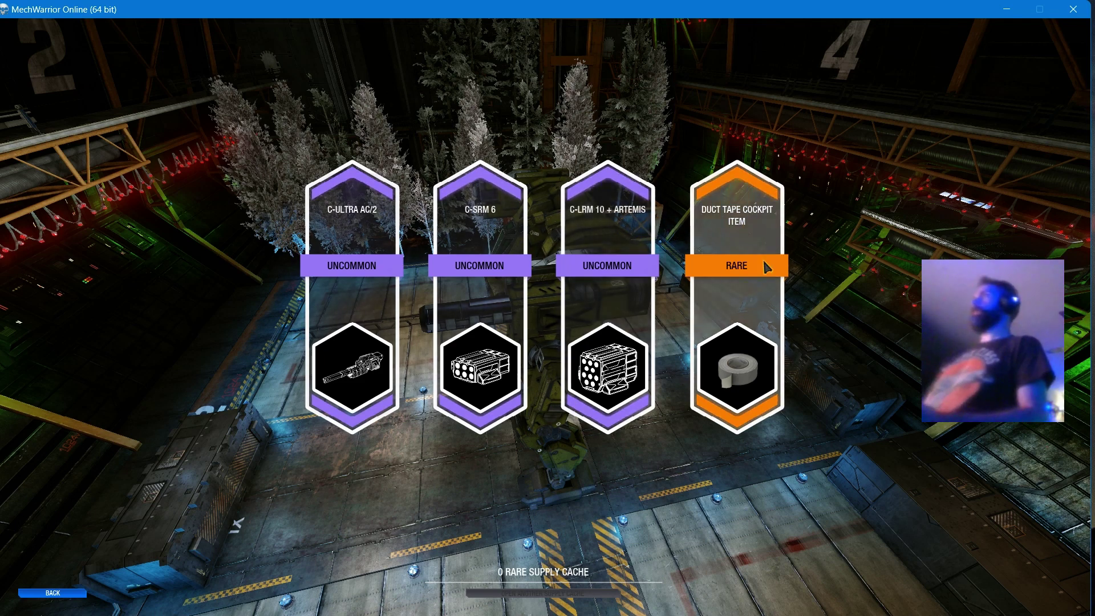
left_click(757, 376)
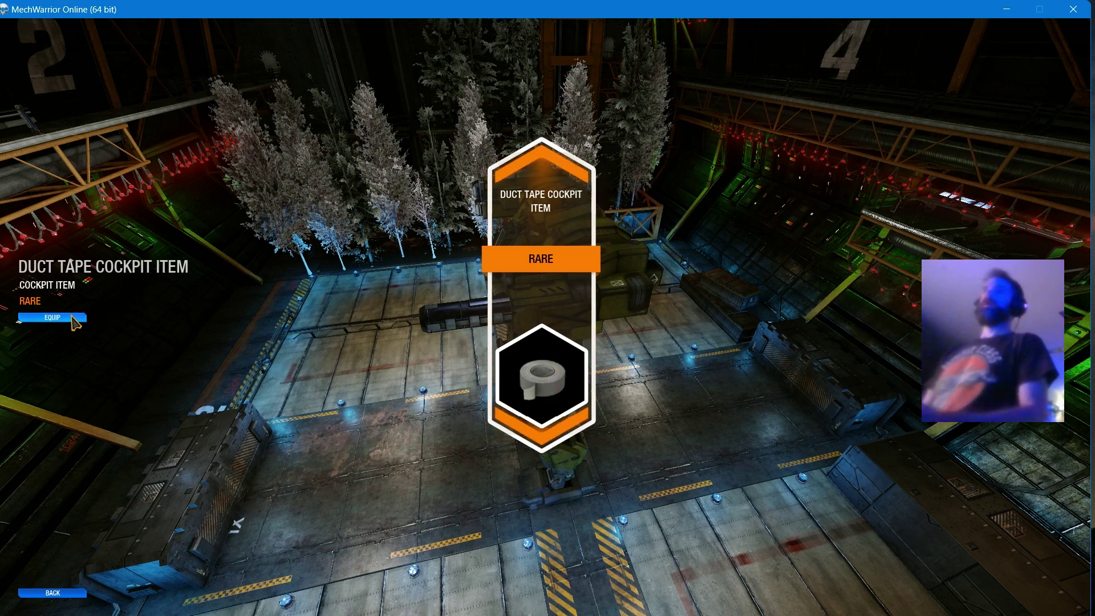
left_click(53, 318)
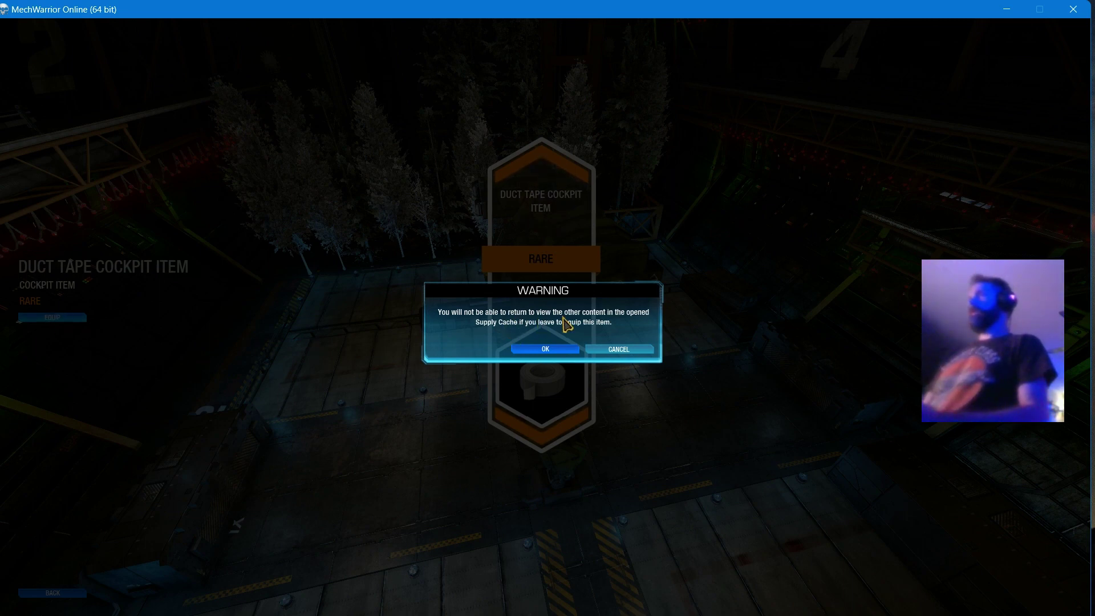
- Place the owned Duct Tape on the BJ-3 cockpit dashboard
left_click(544, 351)
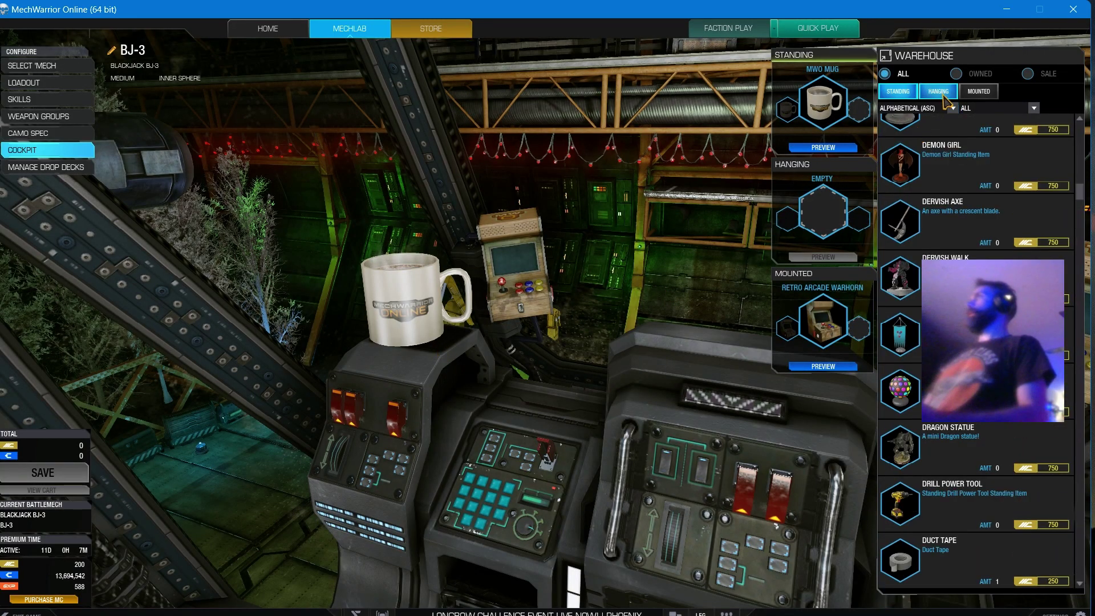
left_click(958, 74)
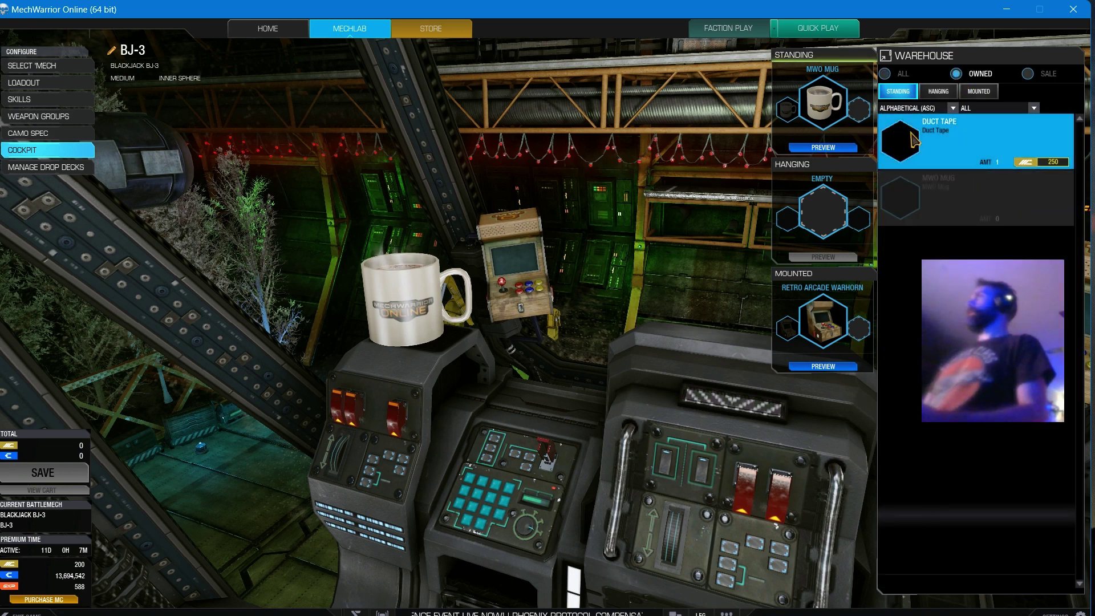
double_click(898, 157)
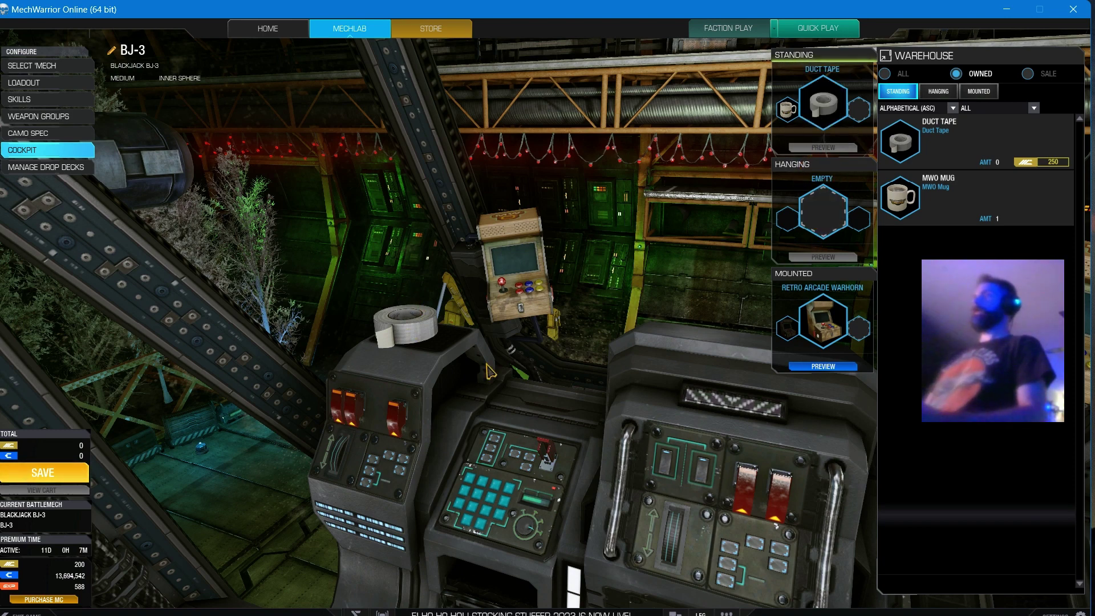
- Look through the hanging and mounted cockpit slots, then restore the MWO Mug on the dashboard
left_click(813, 221)
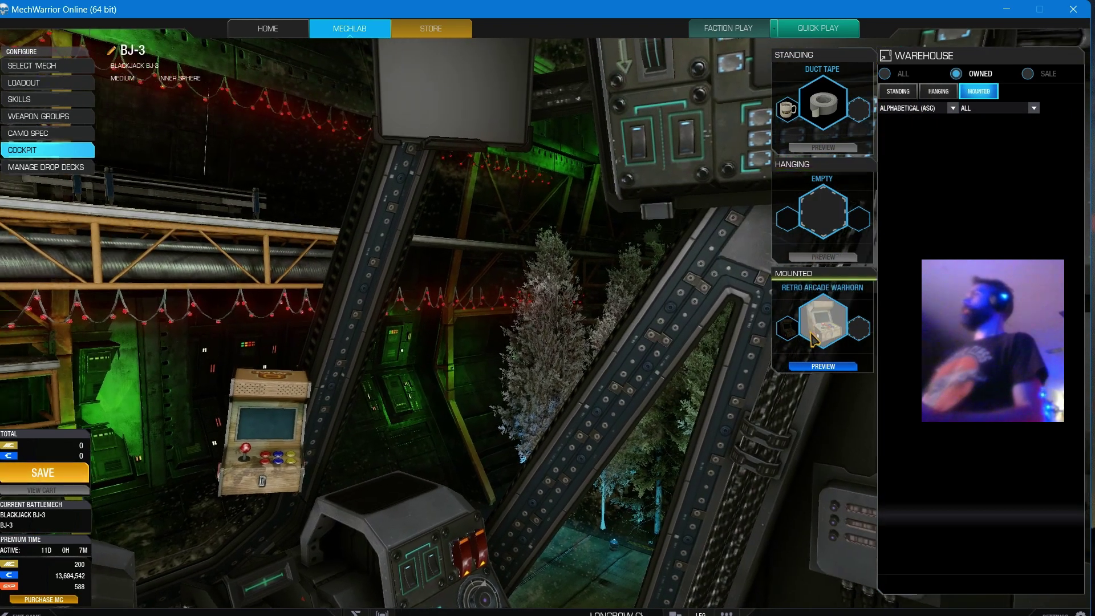
left_click(811, 333)
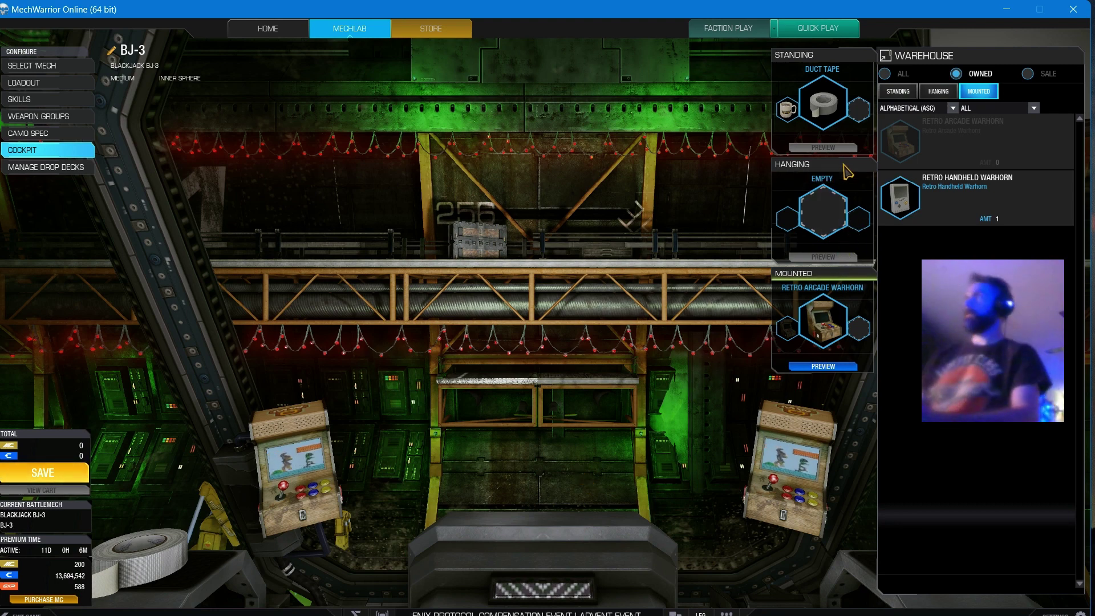
left_click(819, 148)
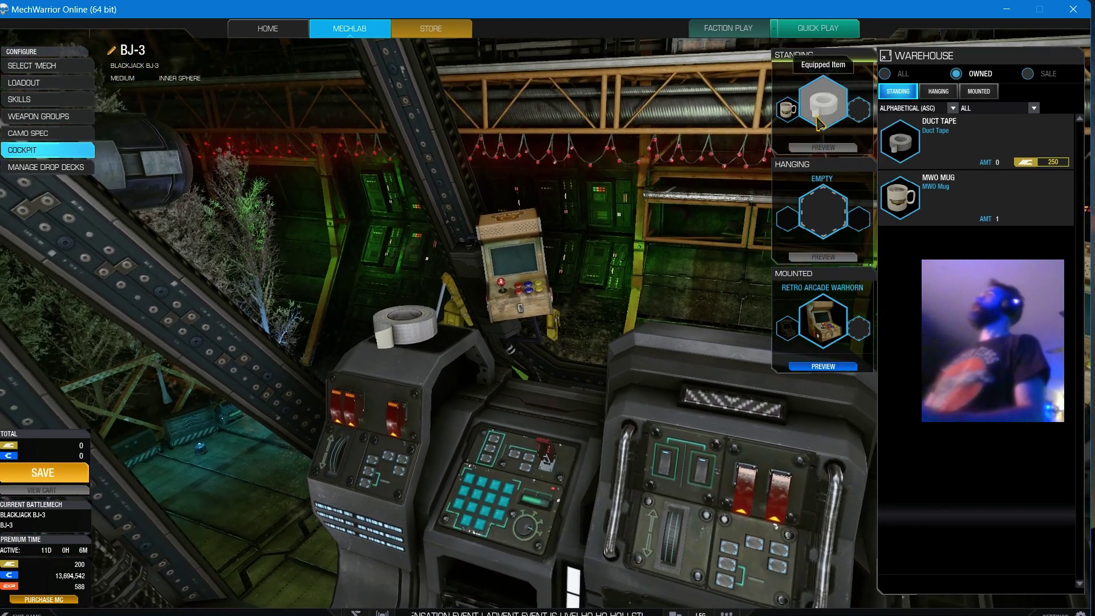
left_click(788, 118)
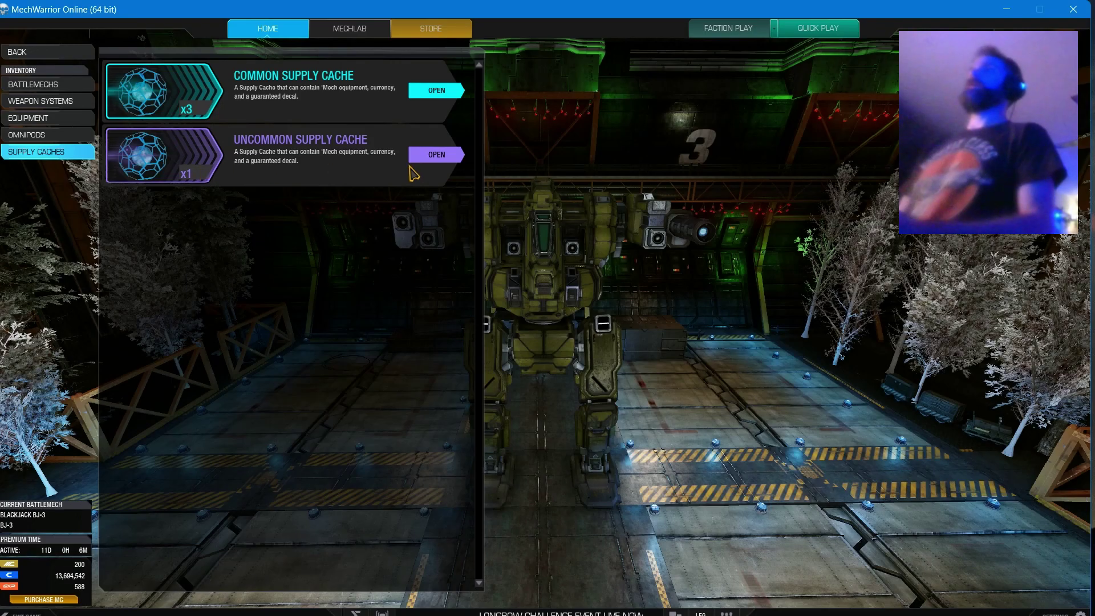
- Open the uncommon cache and the first common cache, dismissing each reward screen
left_click(430, 158)
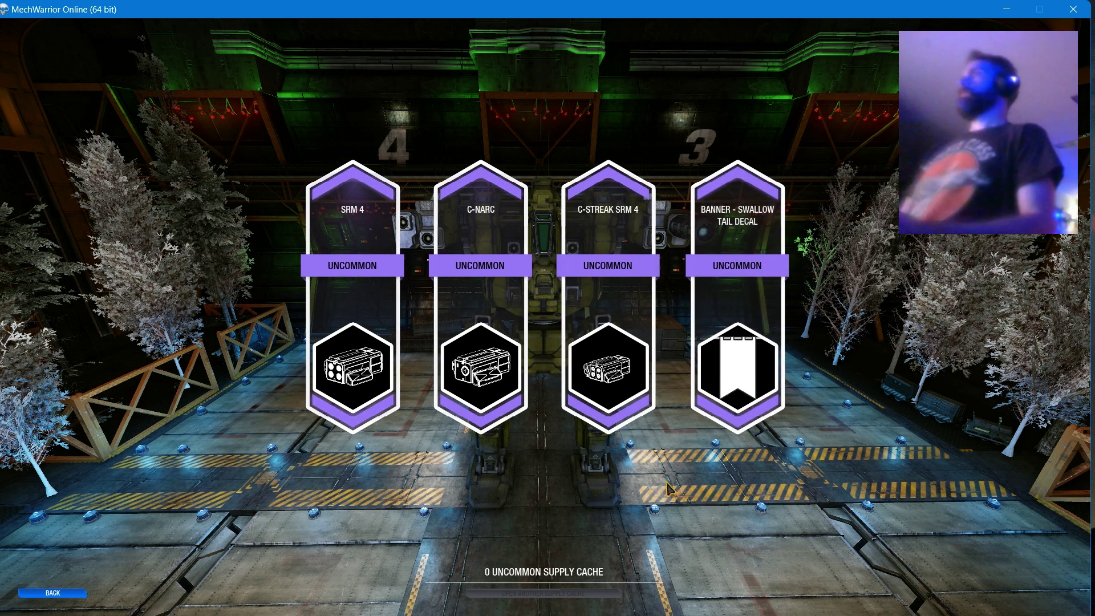
key("Escape")
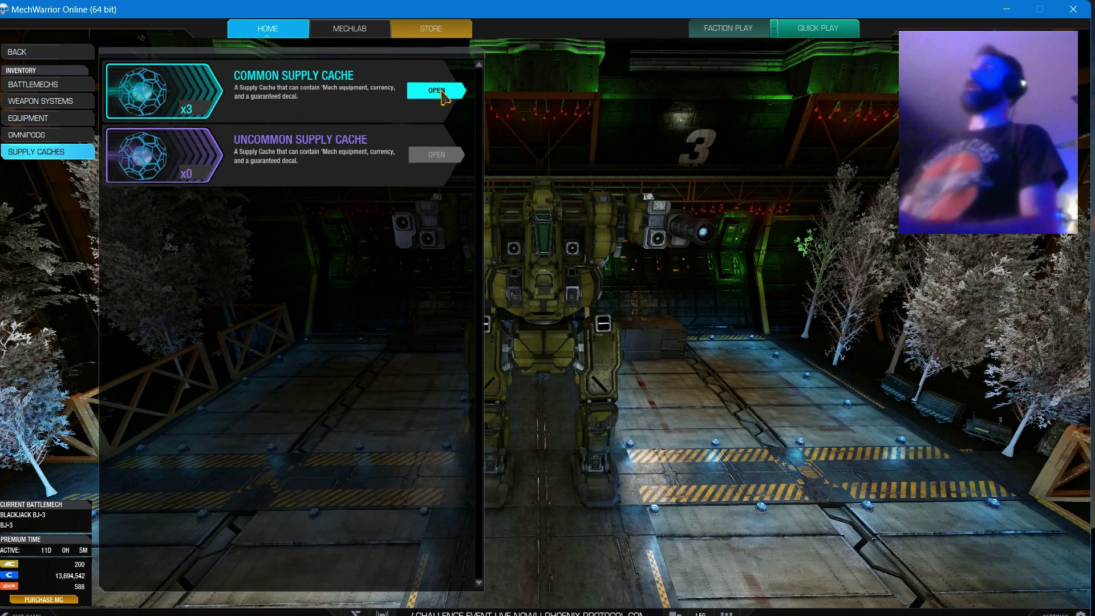
left_click(438, 91)
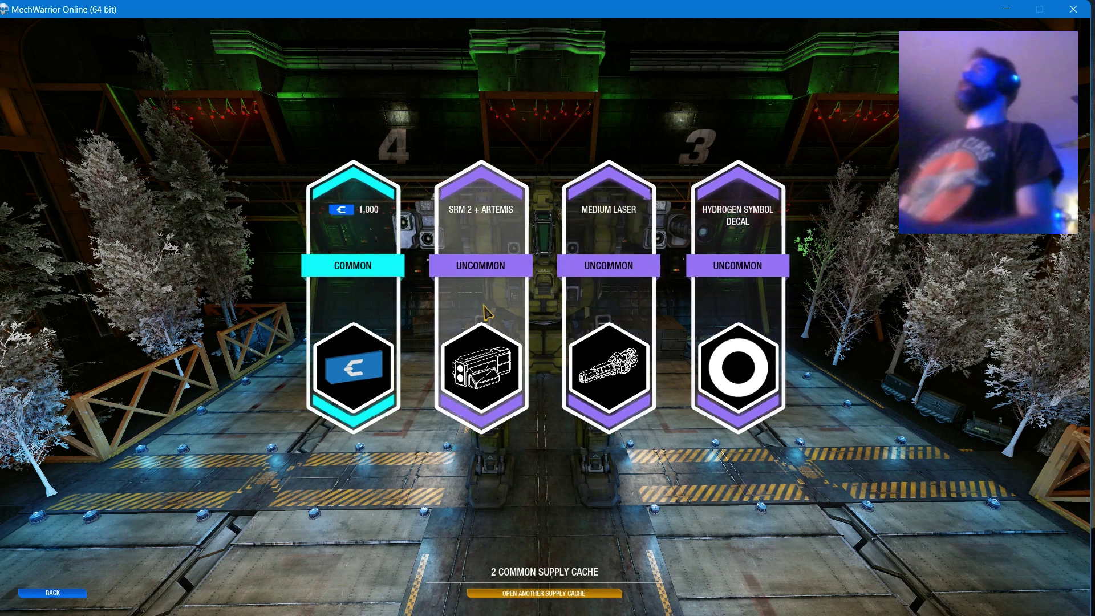
key("Escape")
- Open a second common cache and inspect its Blank Warning Decal reward
left_click(454, 91)
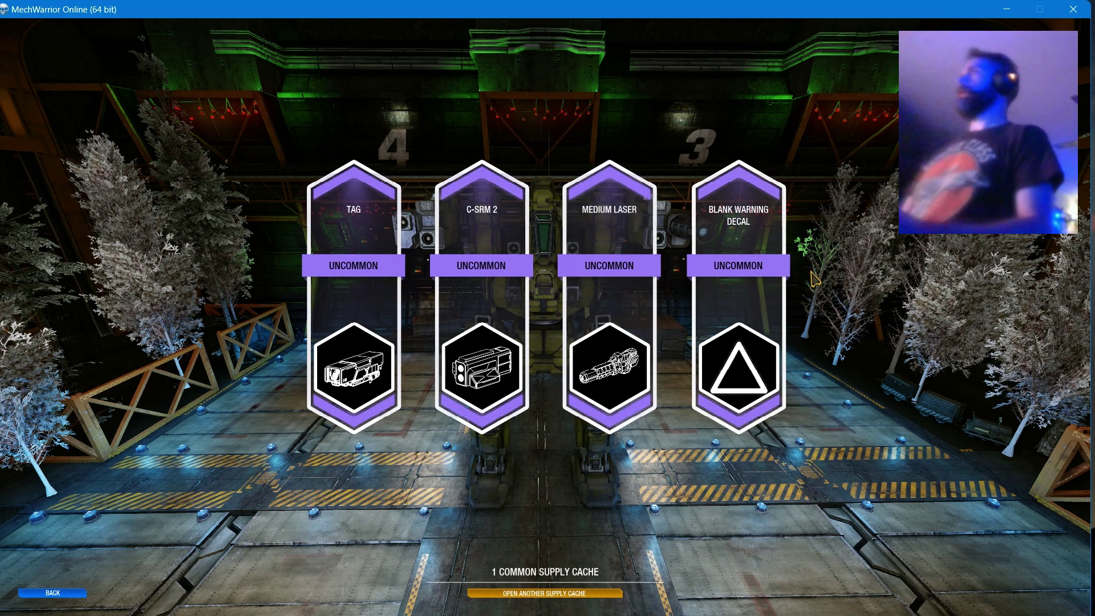
left_click(757, 251)
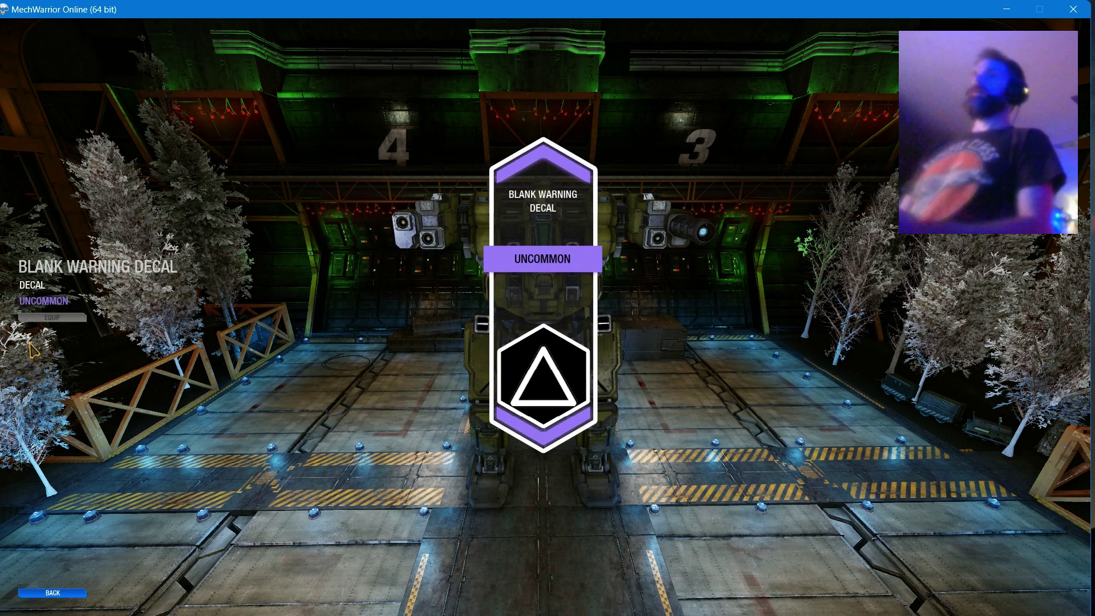
left_click(37, 596)
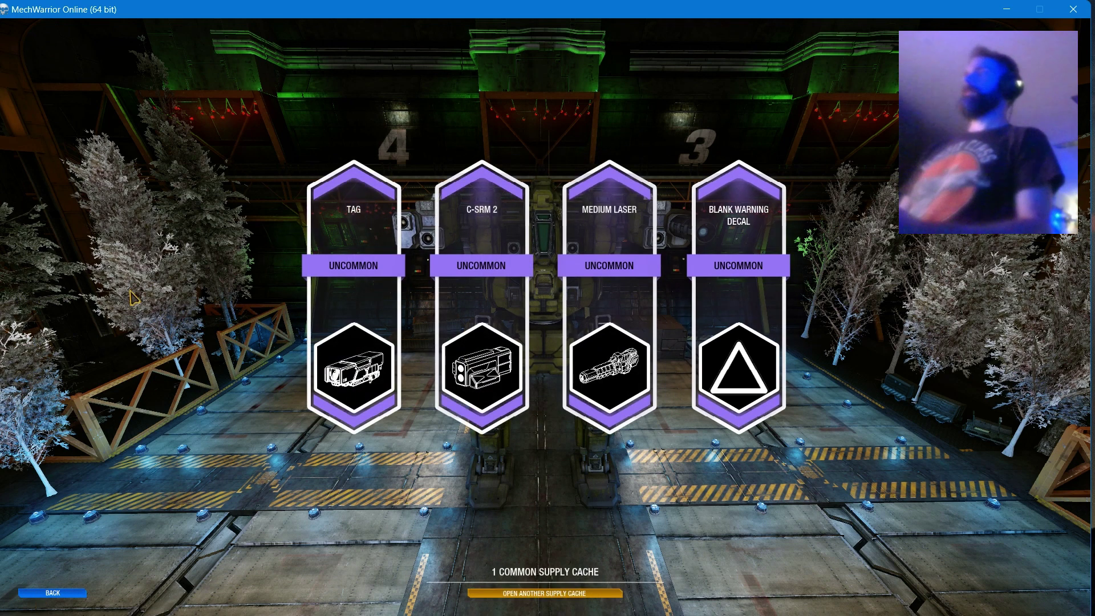
- Open the last common cache, inspect its C-LRM 5 reward, and return to the cache list
left_click(53, 592)
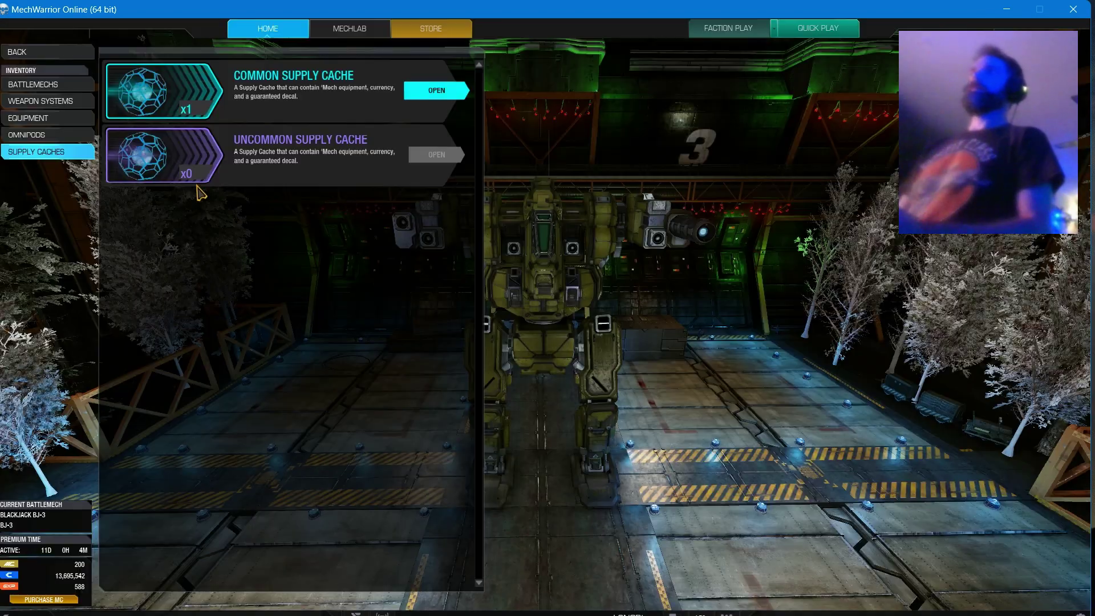
left_click(431, 102)
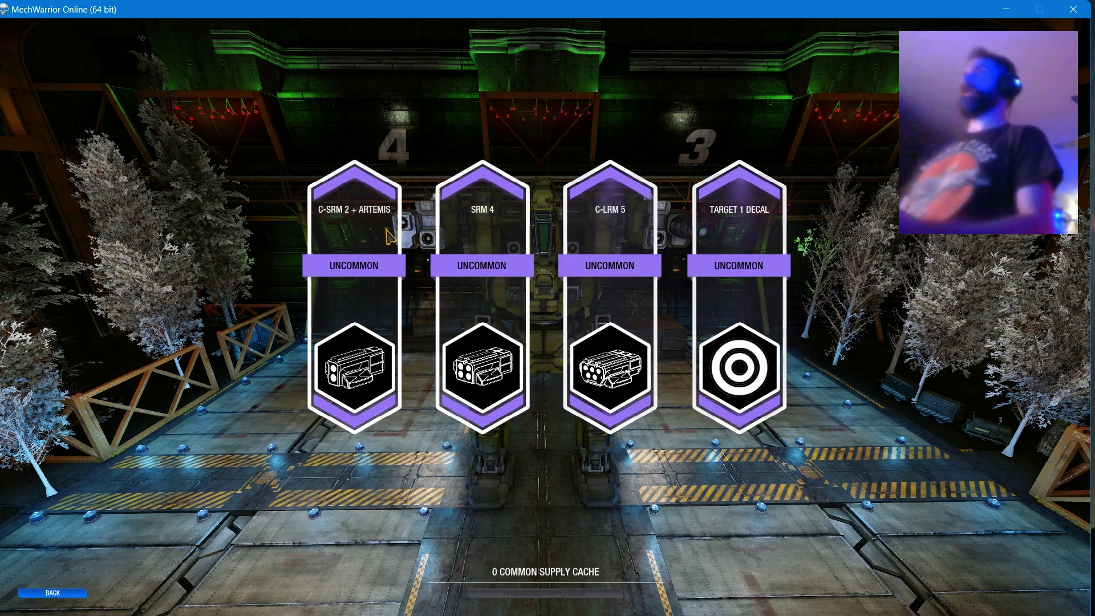
left_click(590, 233)
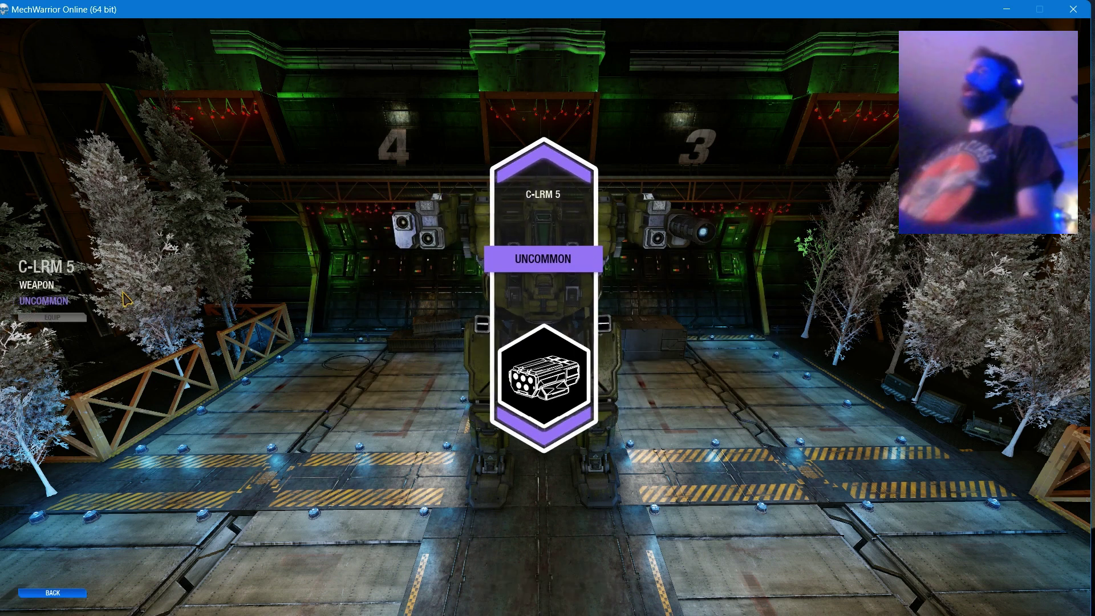
left_click(45, 593)
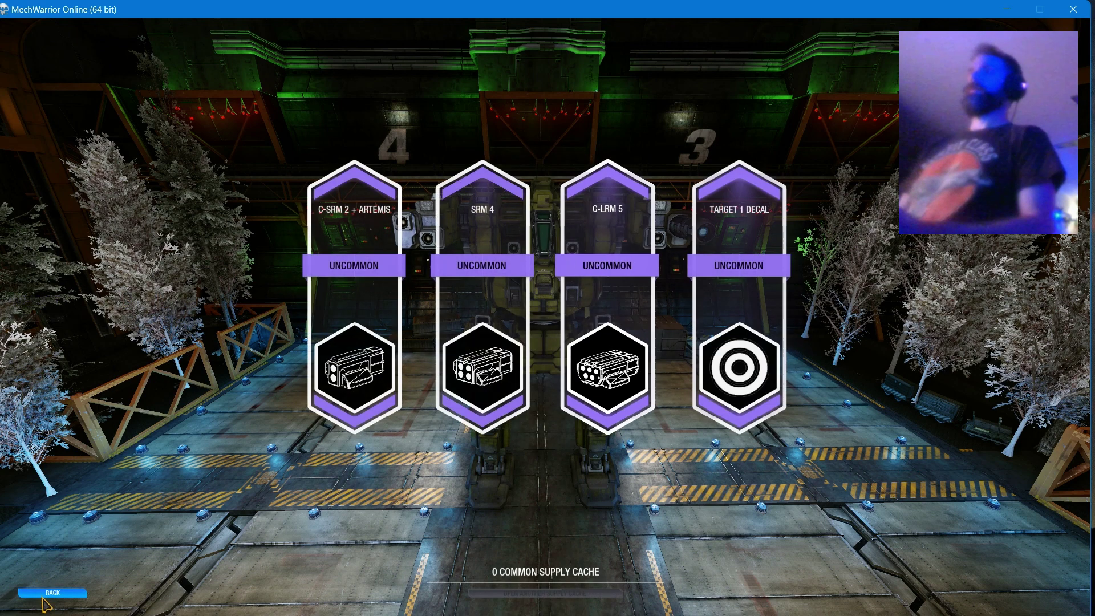
left_click(51, 593)
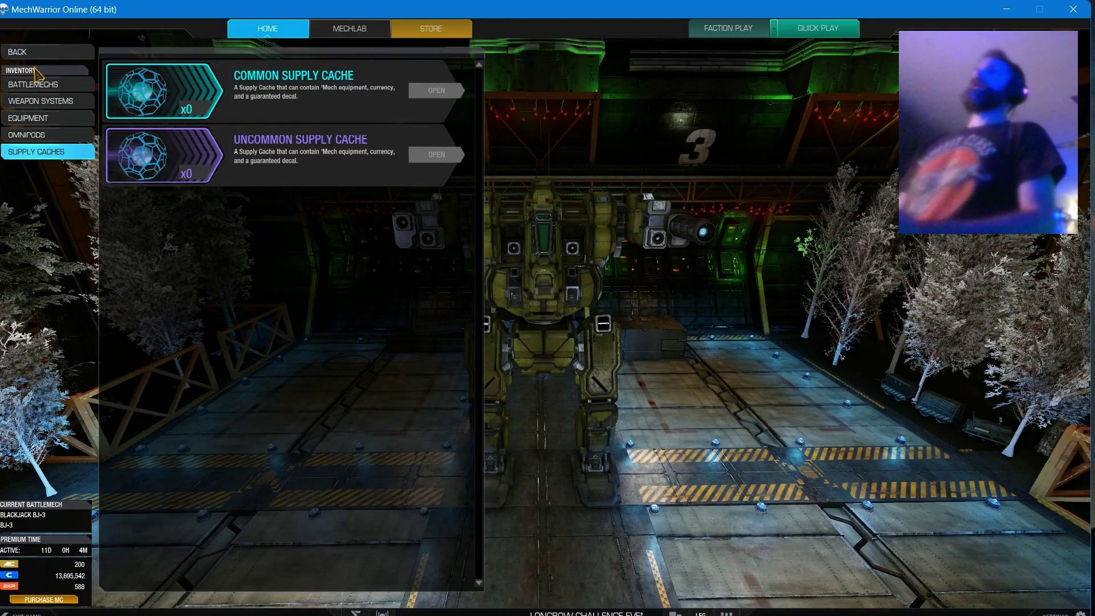
- Return to the home hangar and start Quick Play matchmaking
left_click(37, 57)
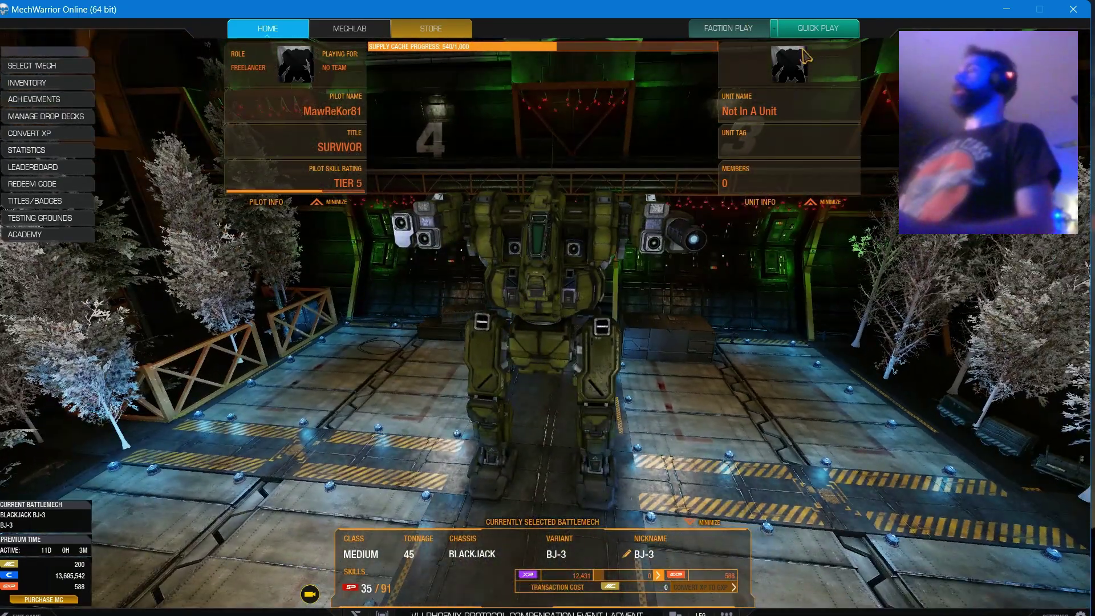
mouse_move(817, 29)
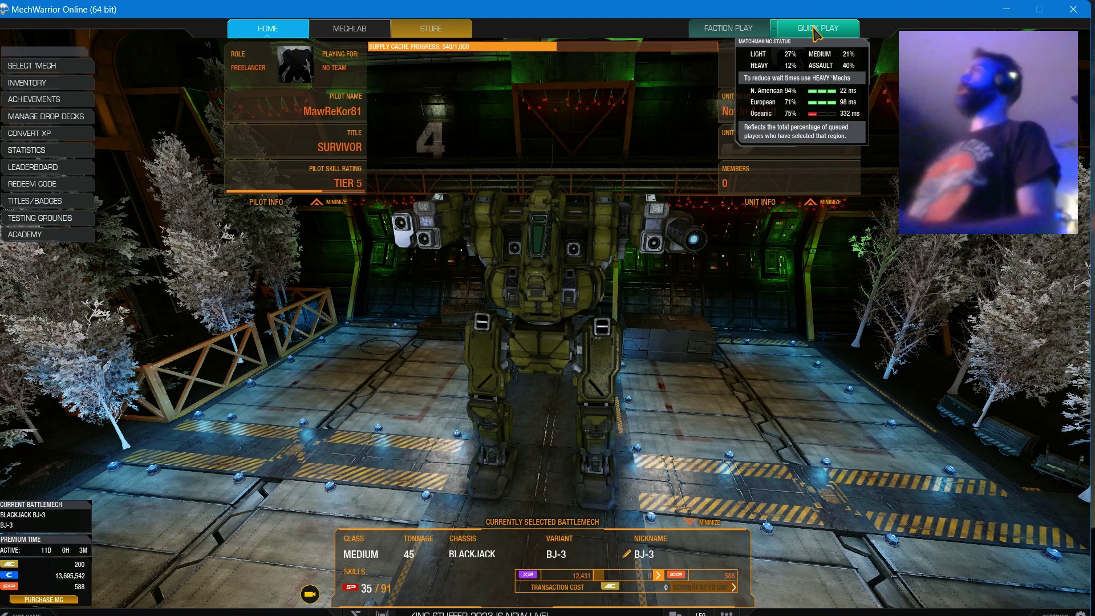
left_click(814, 32)
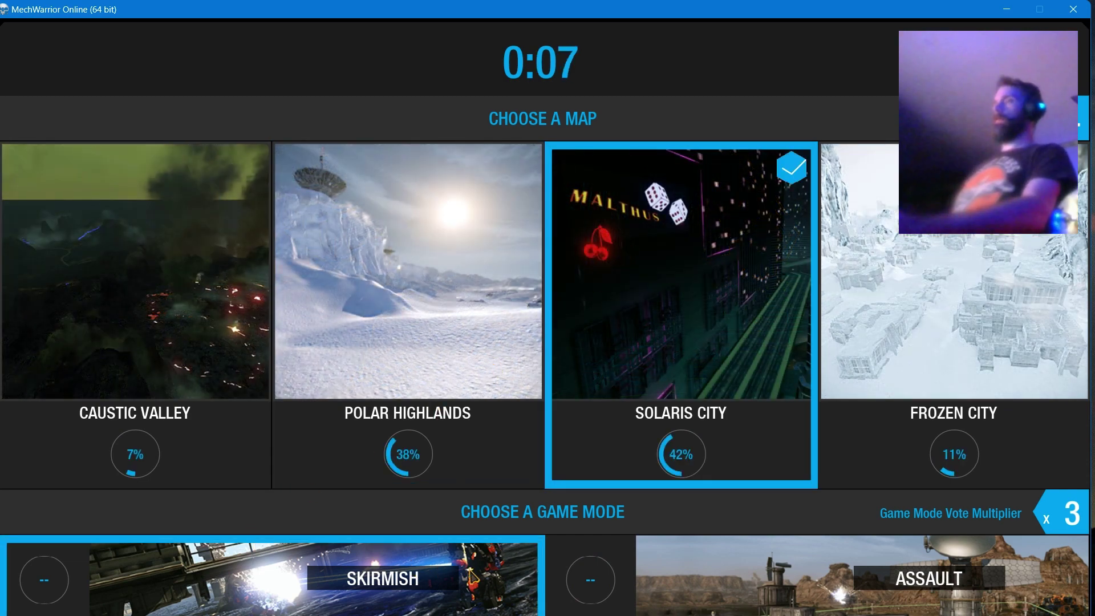
- Vote for the Skirmish mode card and wait for the BJ-3 to deploy
left_click(516, 564)
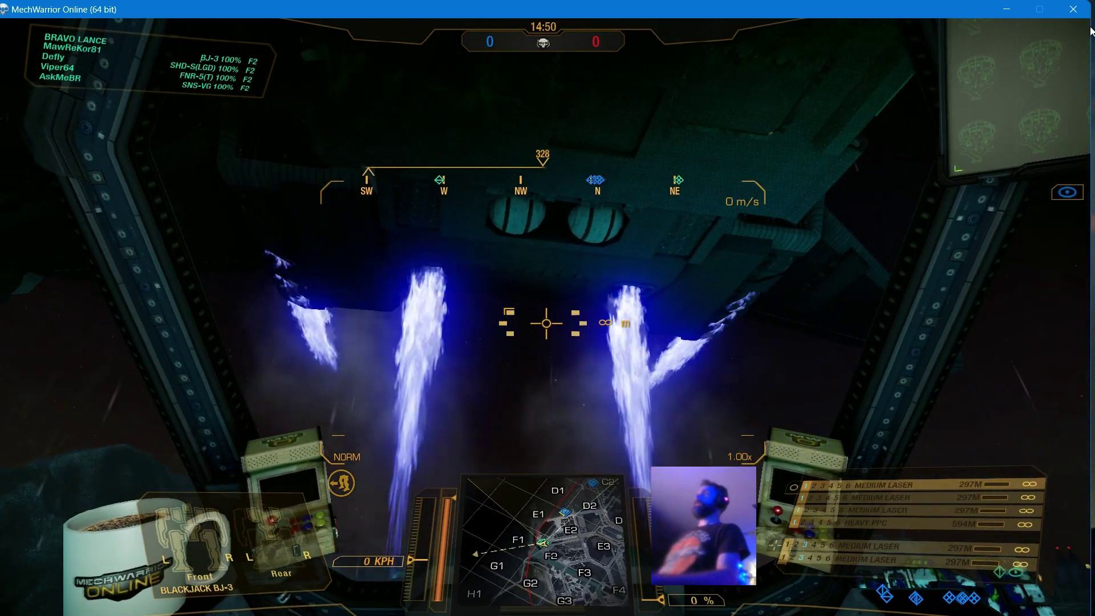
- Walk the Blackjack out of the drop zone toward the lancemates, steering onto the roadway
key("w")
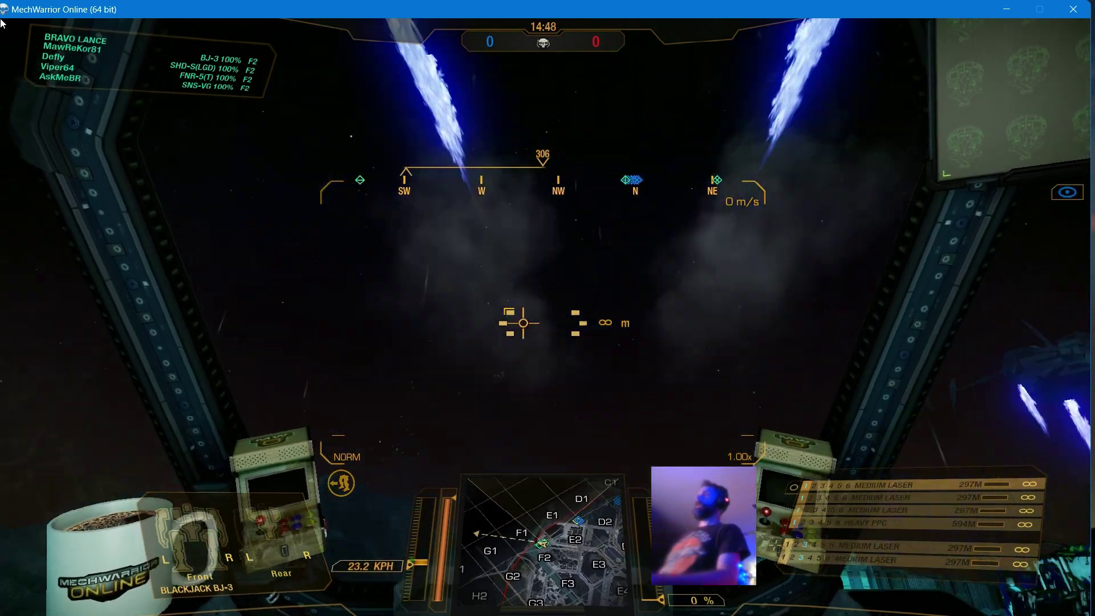
key("a")
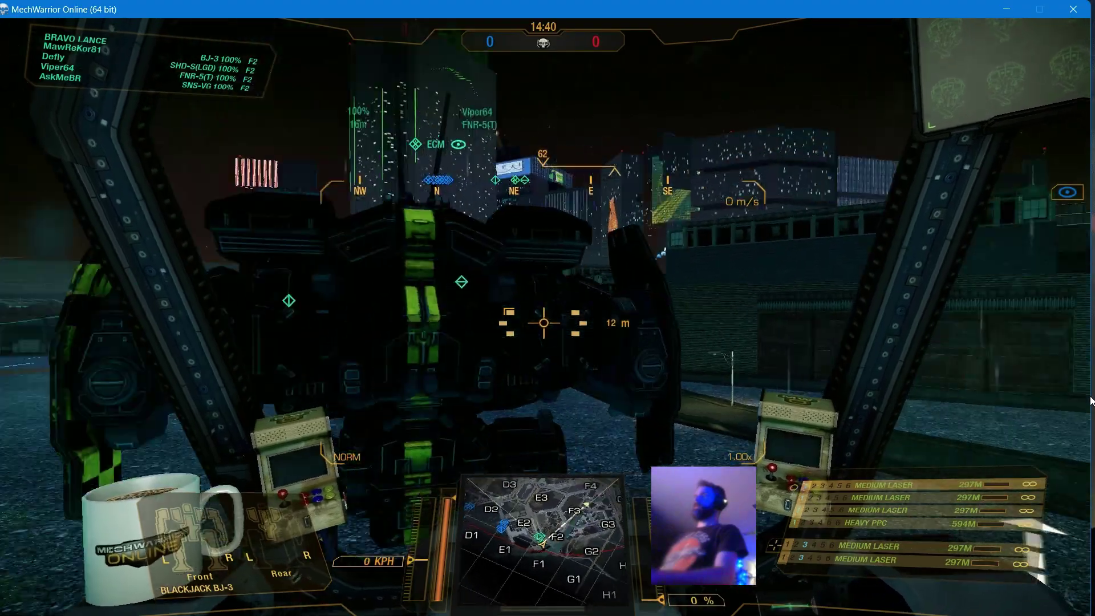
key("w")
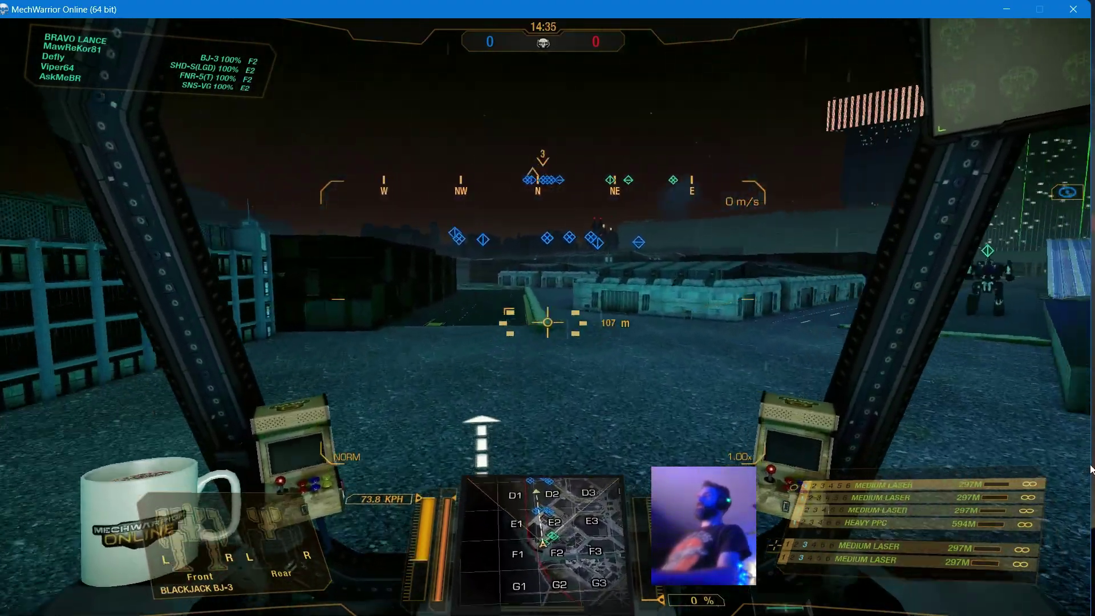
key("d")
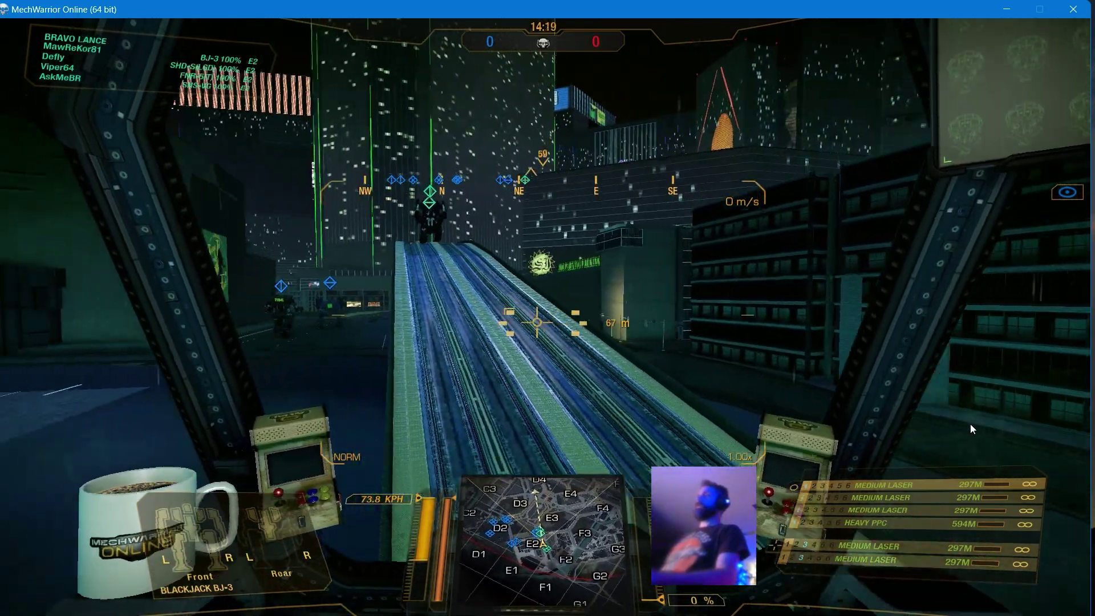
- Check the Blackjack in third person, return to the cockpit, and open the battlefield map
key("F4")
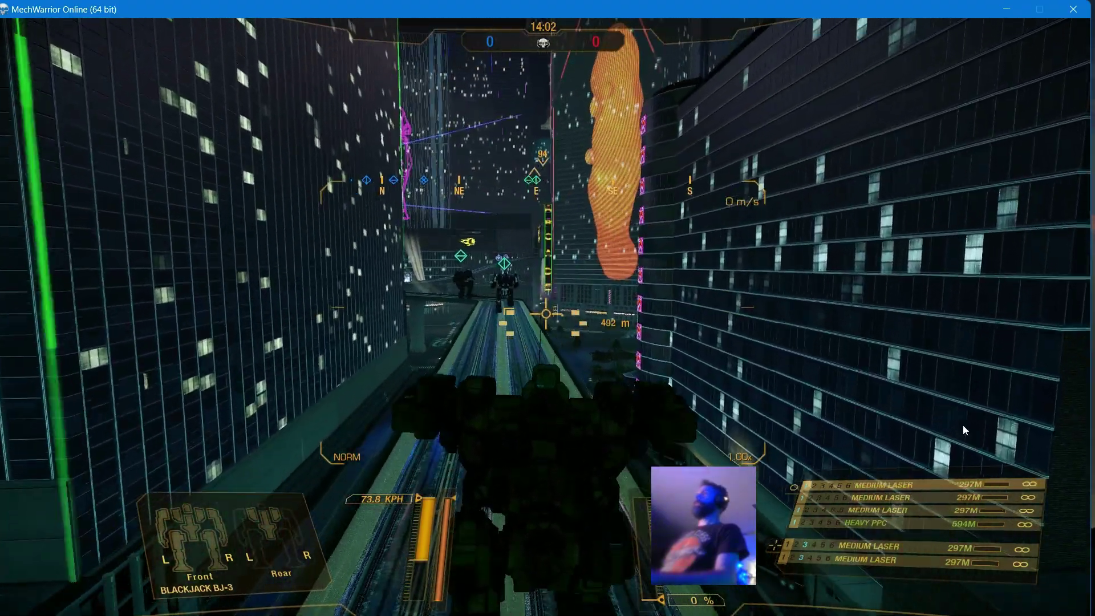
key("F4")
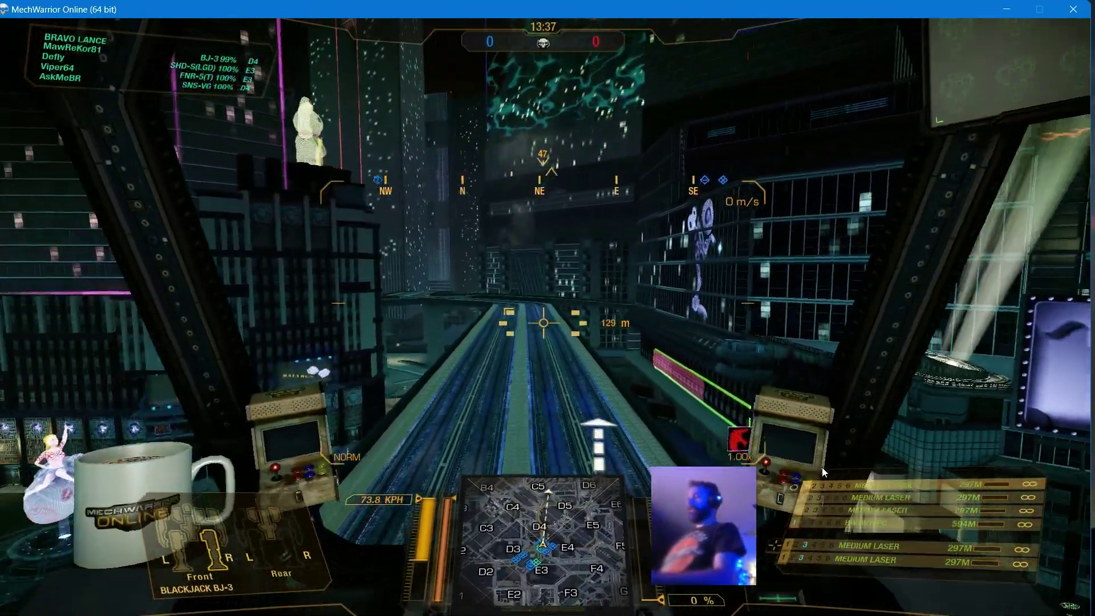
key("g")
key("g")
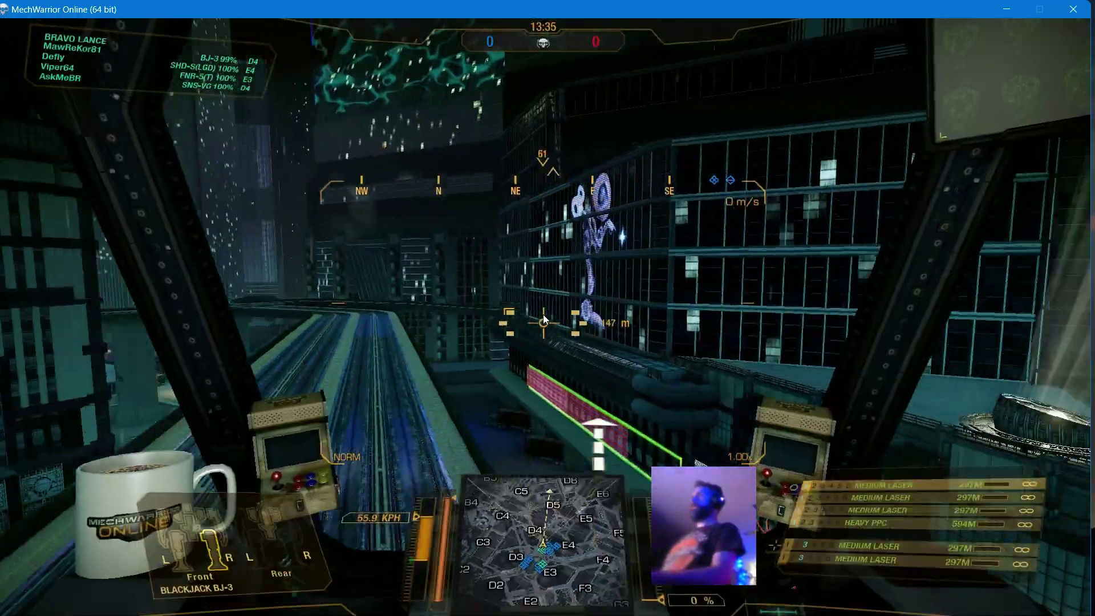
- Head south along the road and under the bridge, twisting the torso down the street
key("w")
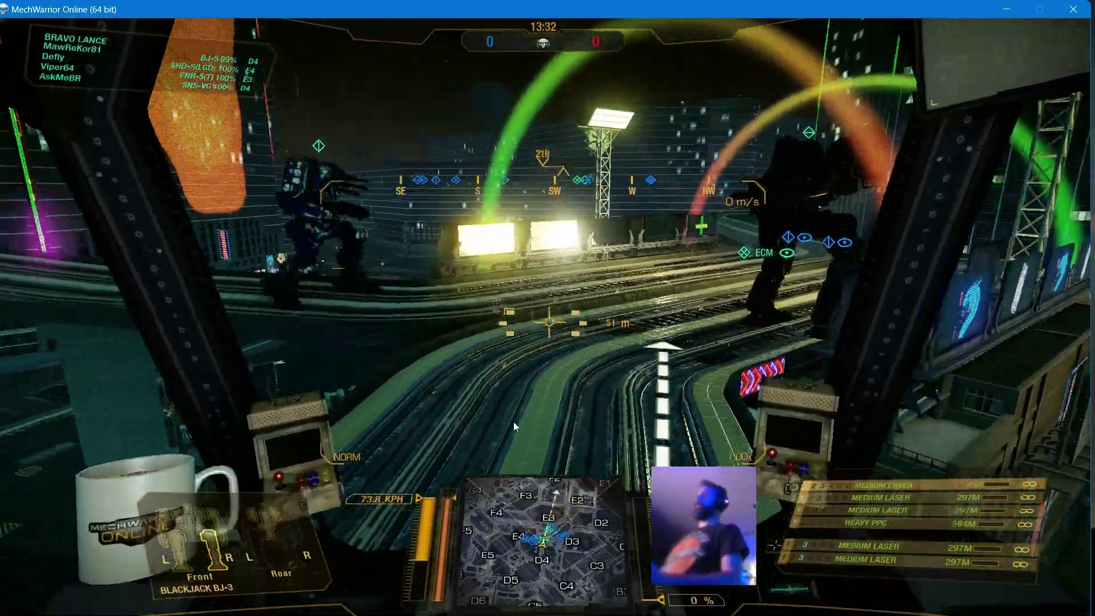
key("a")
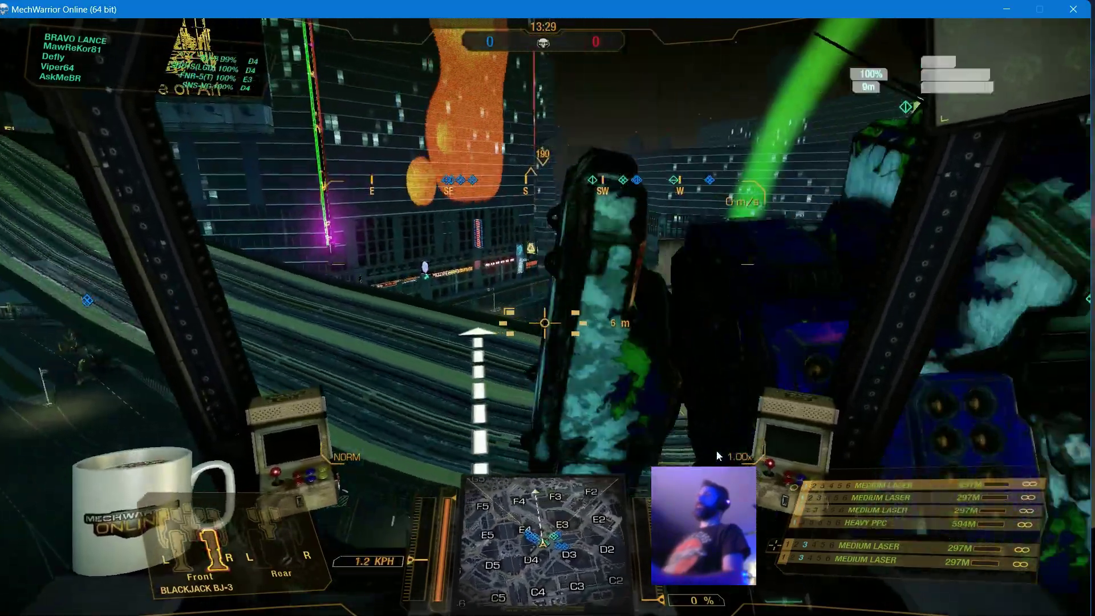
key("a")
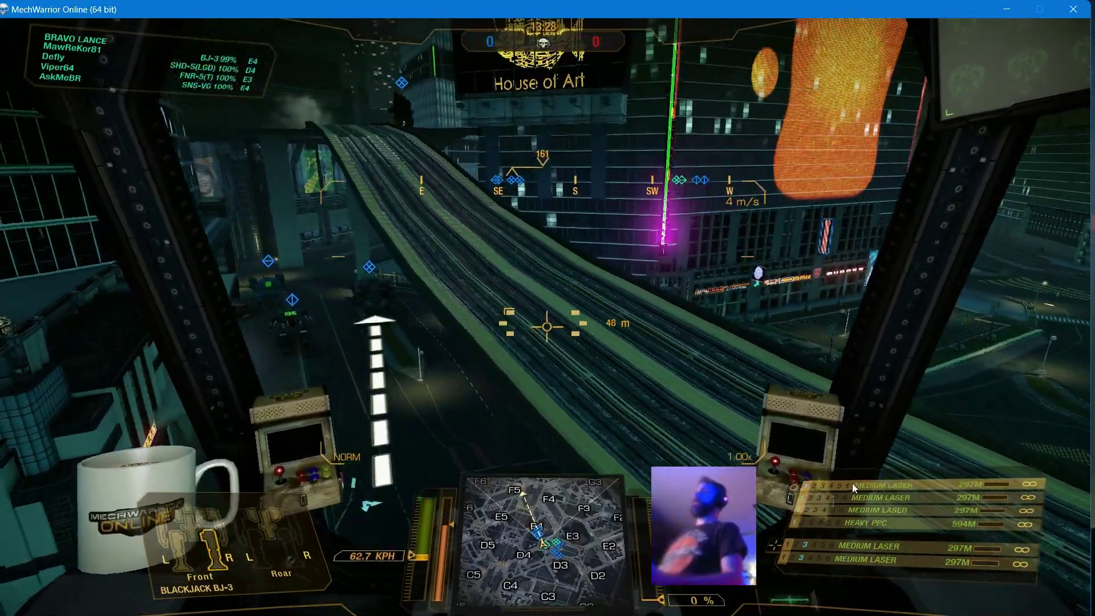
key("a")
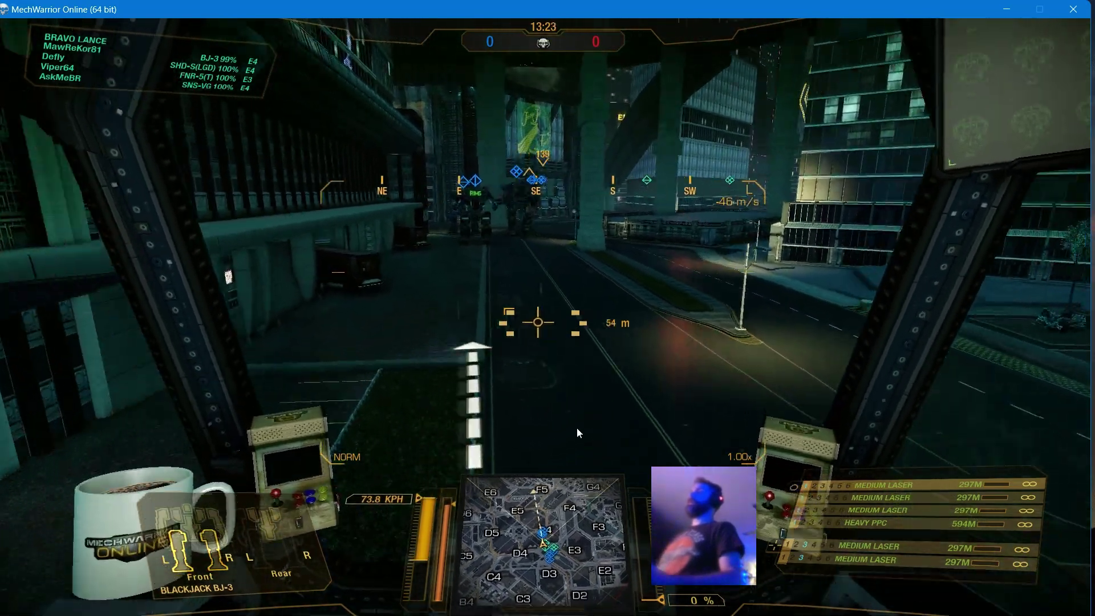
key("d")
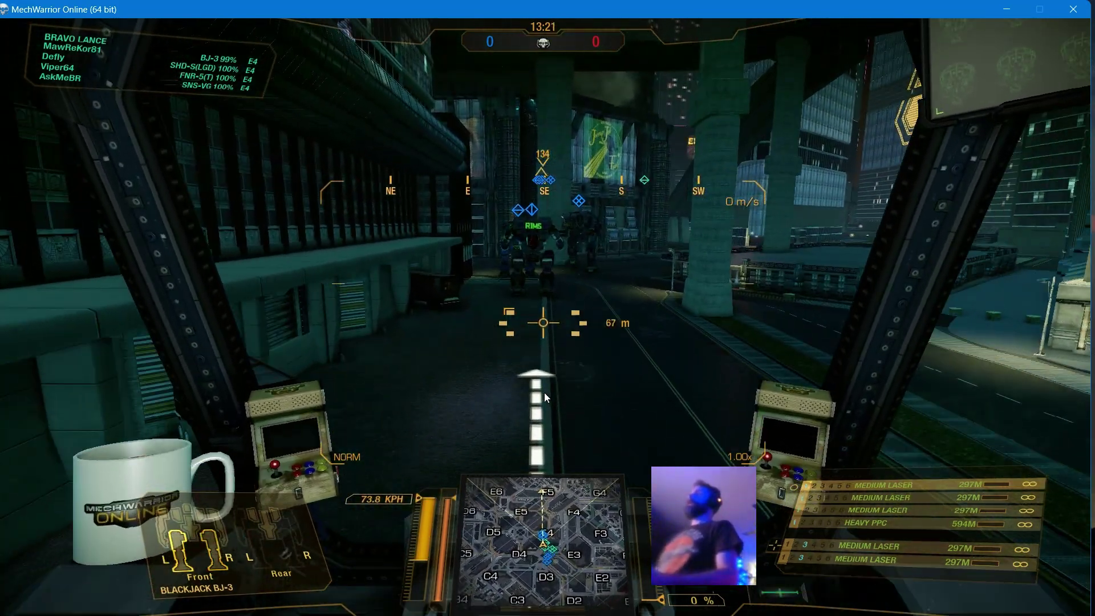
key("d")
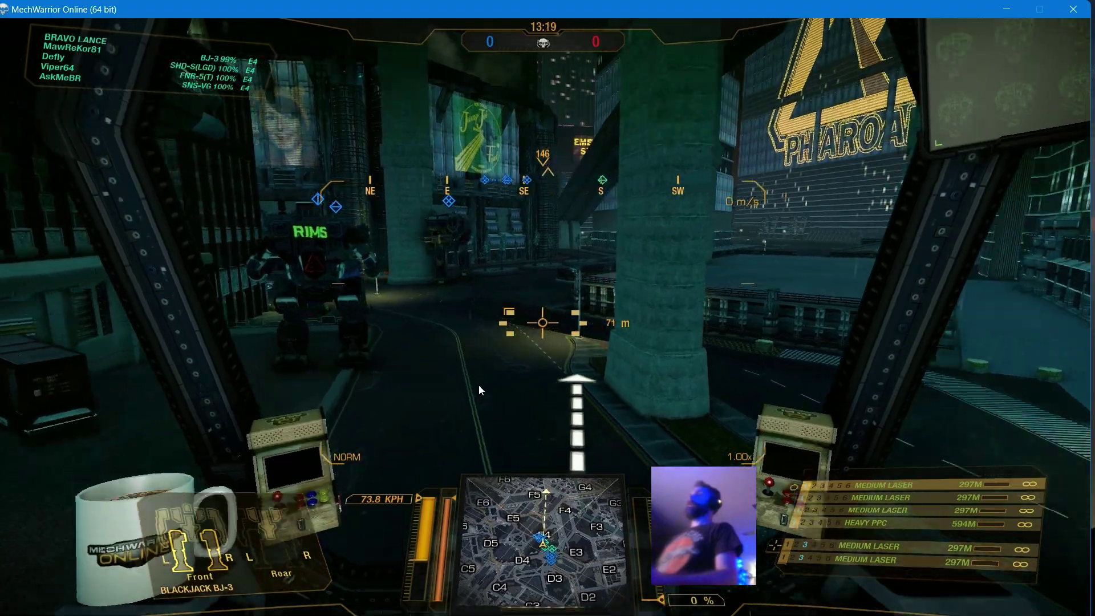
- Advance down a new street toward the spotted enemy and target the Blight at 176 m
key("a")
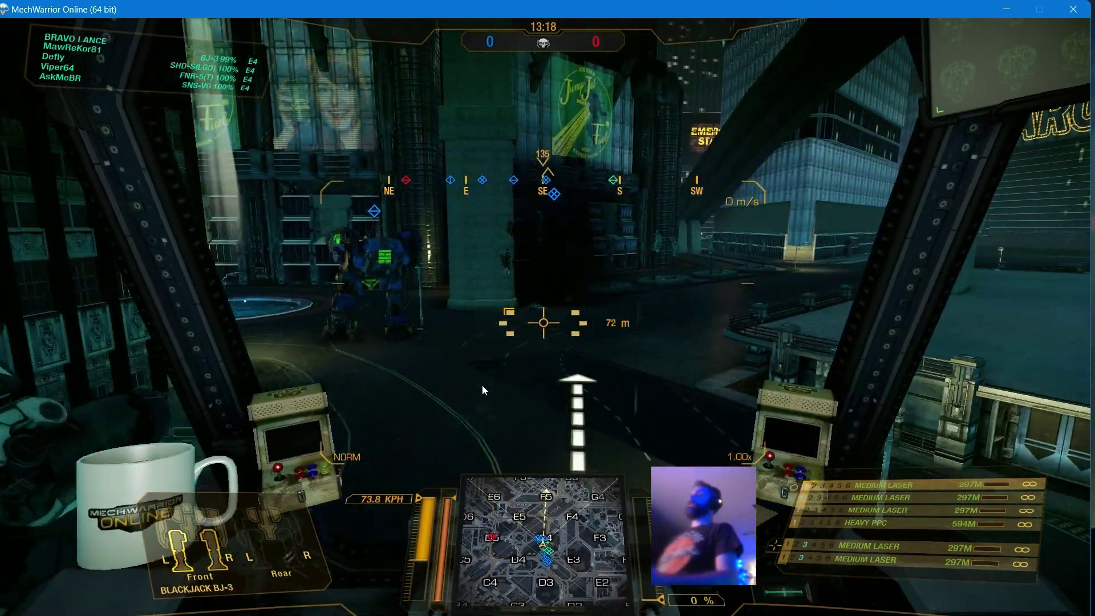
key("q")
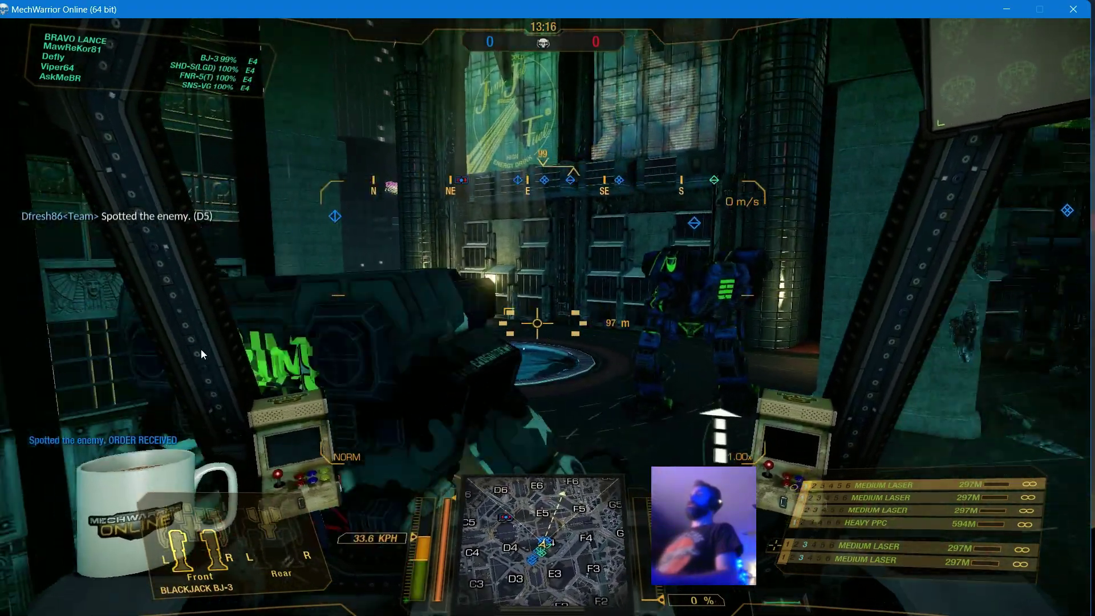
key("d")
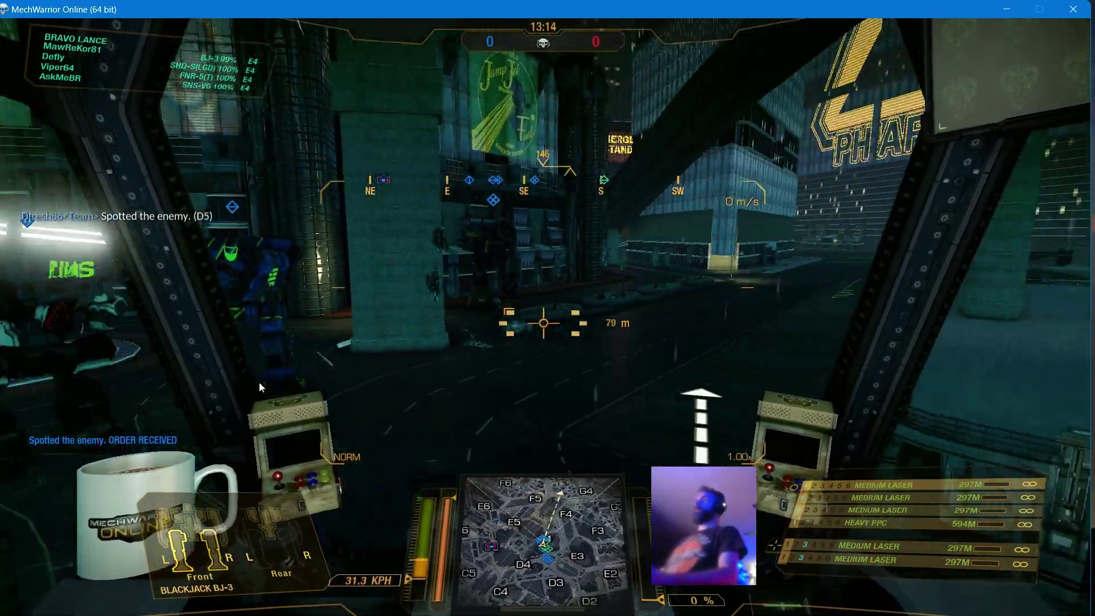
key("w")
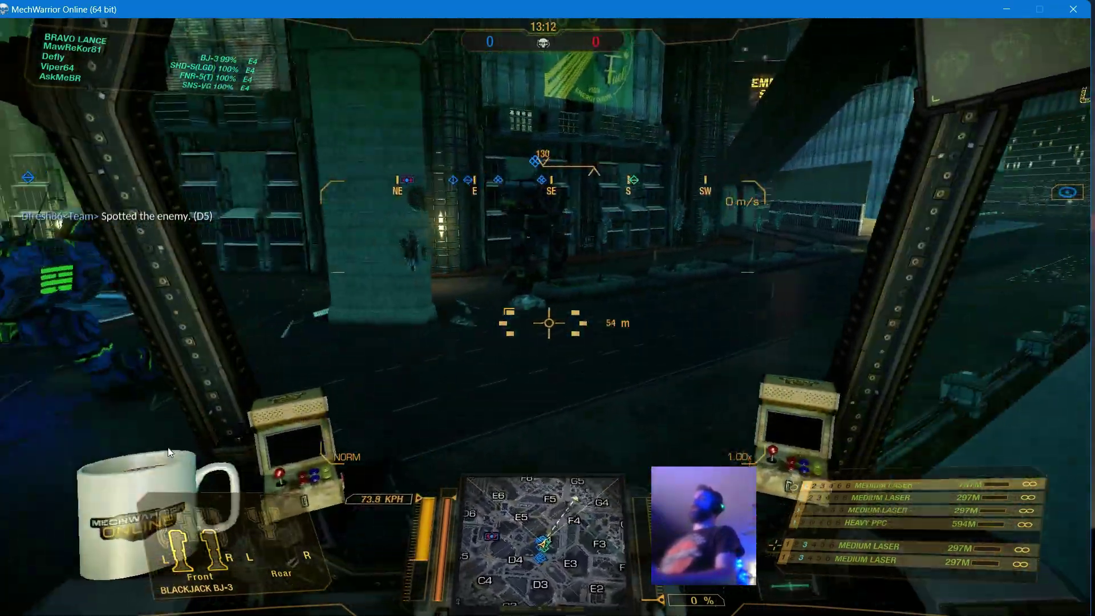
key("a")
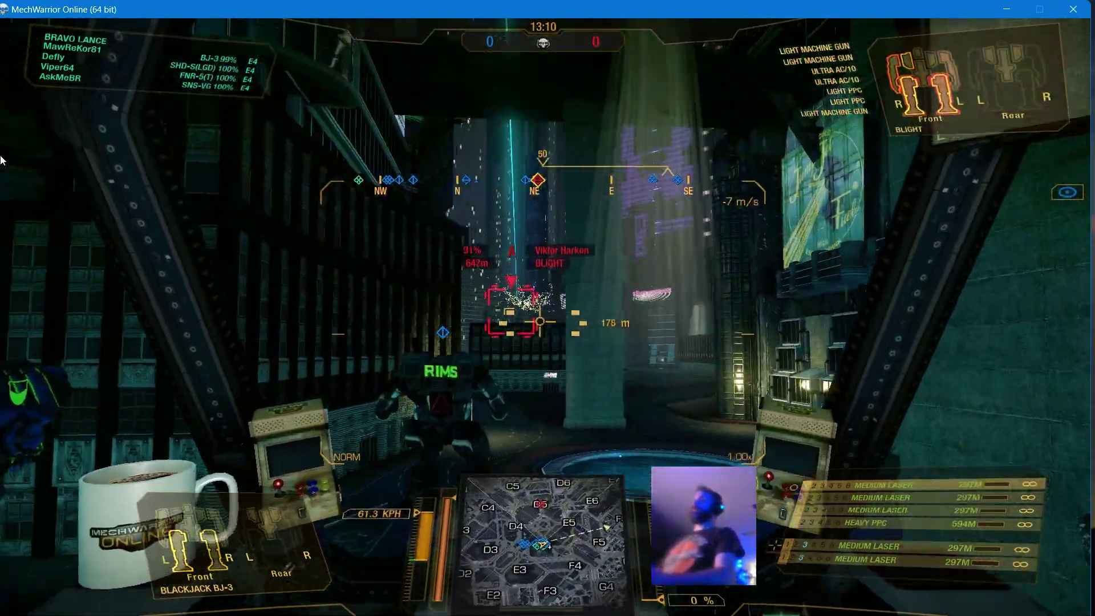
- Zoom in on the distant target, then turn southwest and speed up
key("z")
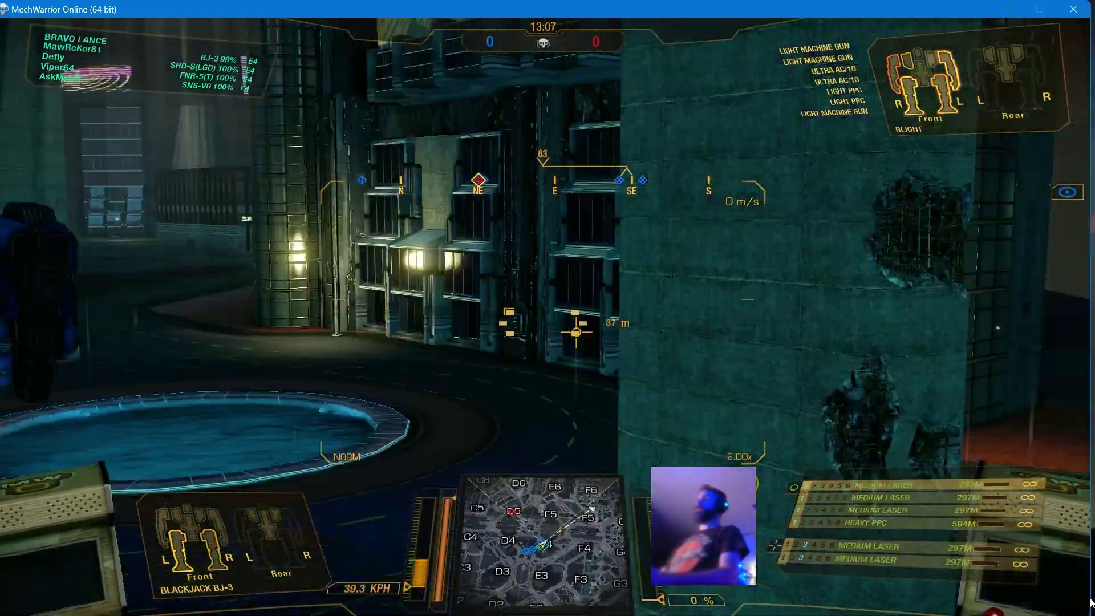
key("z")
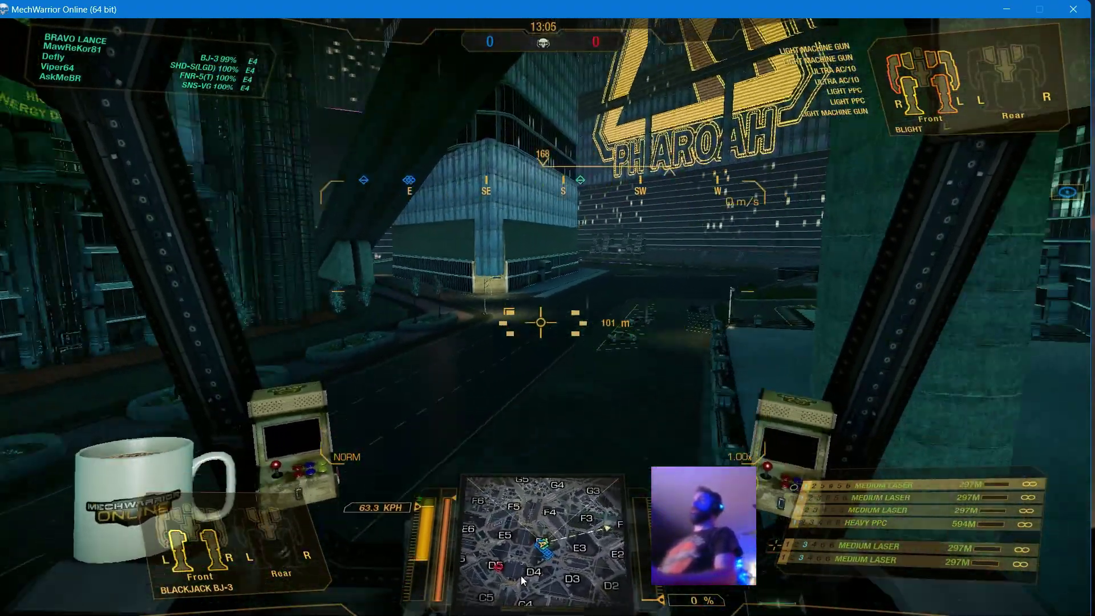
key("a")
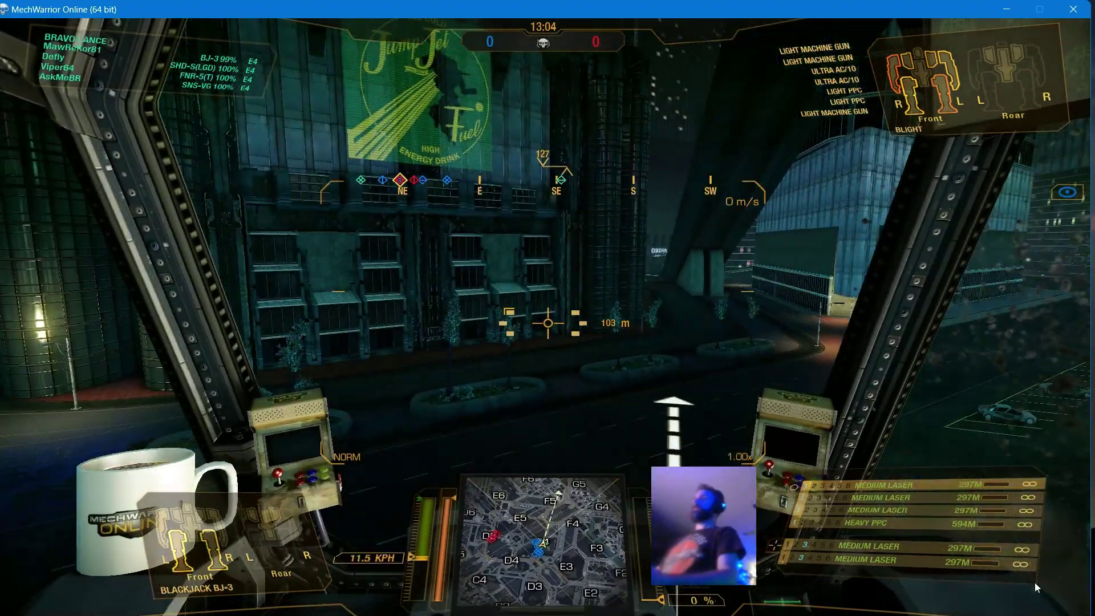
key("d")
key("w")
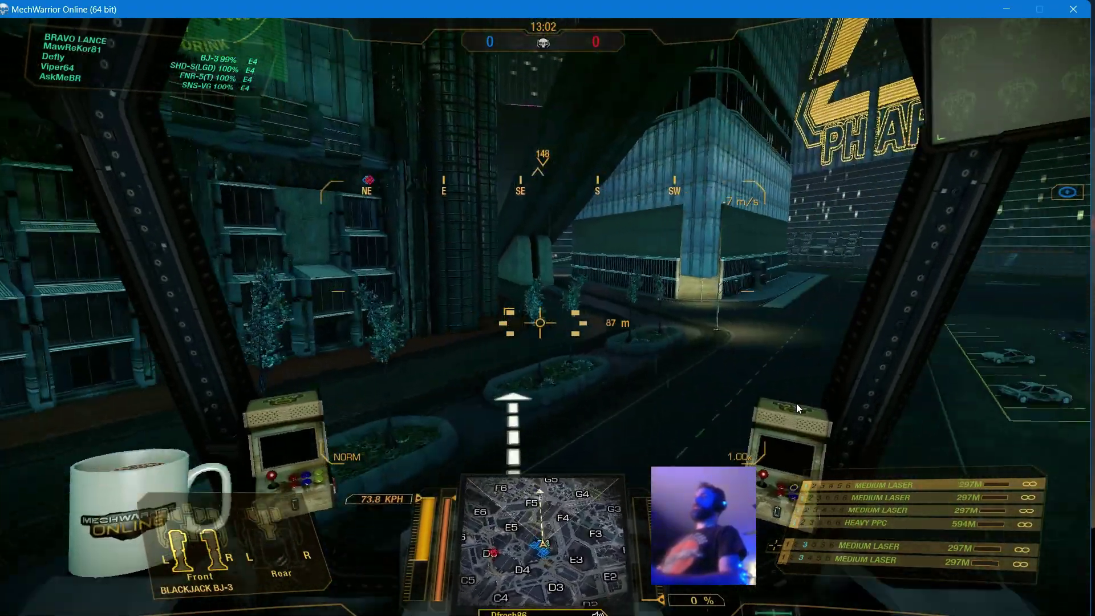
- Weave left and right through the streets around the city blocks
key("a")
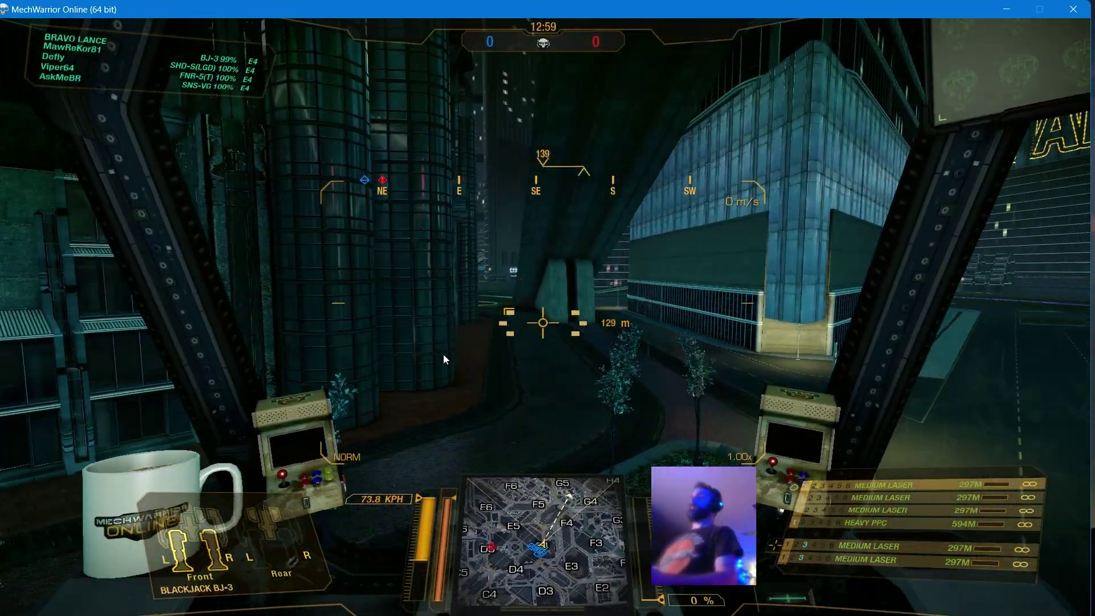
key("a")
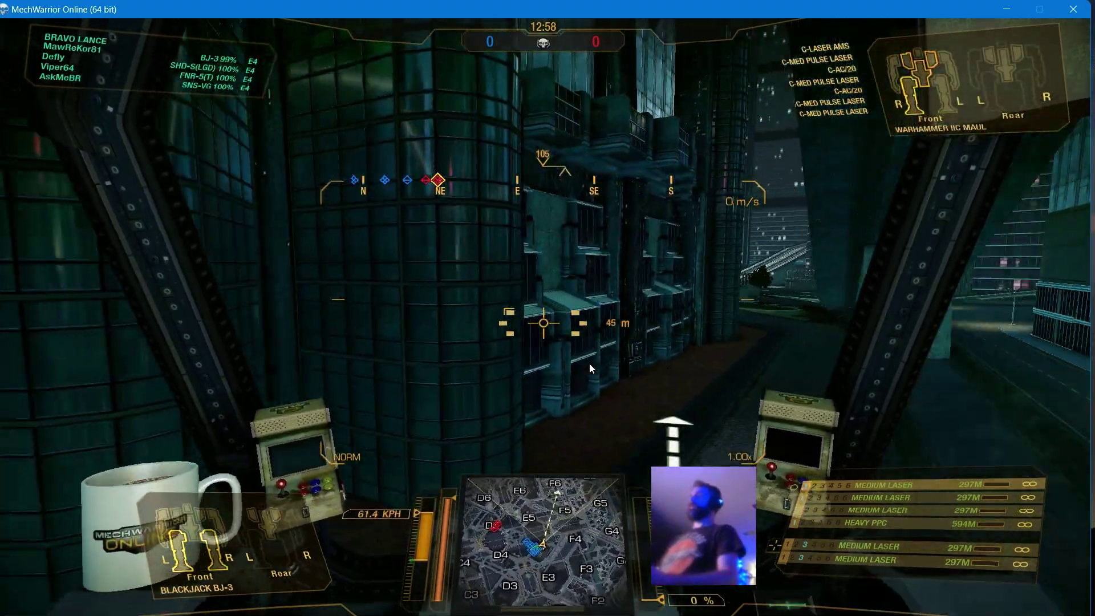
key("d")
key("w")
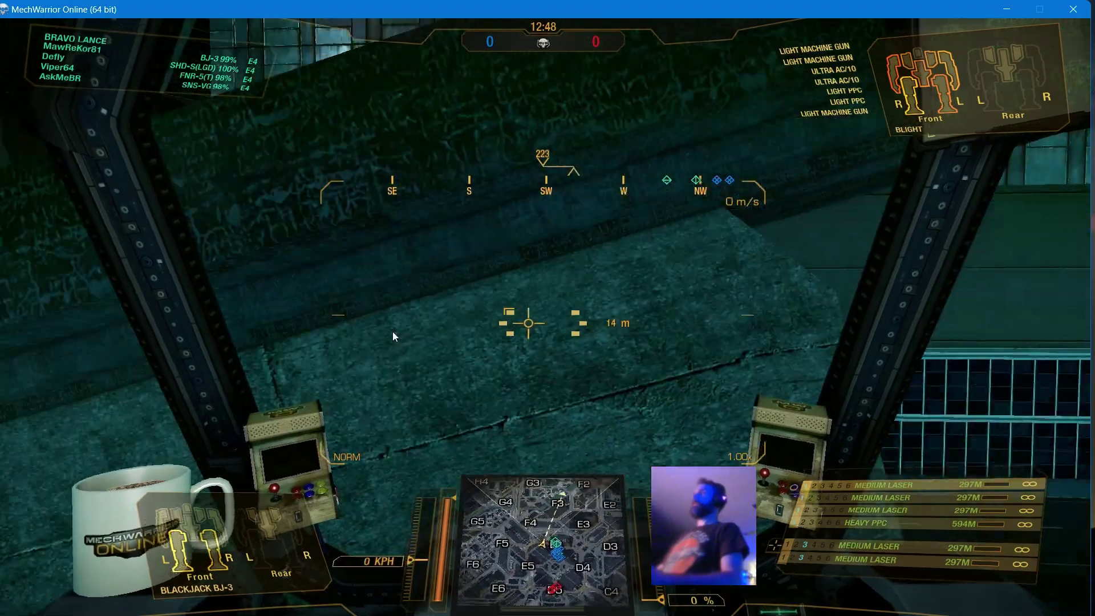
- Head east and target the enemy Dire Wolf, then turn back westward
key("w")
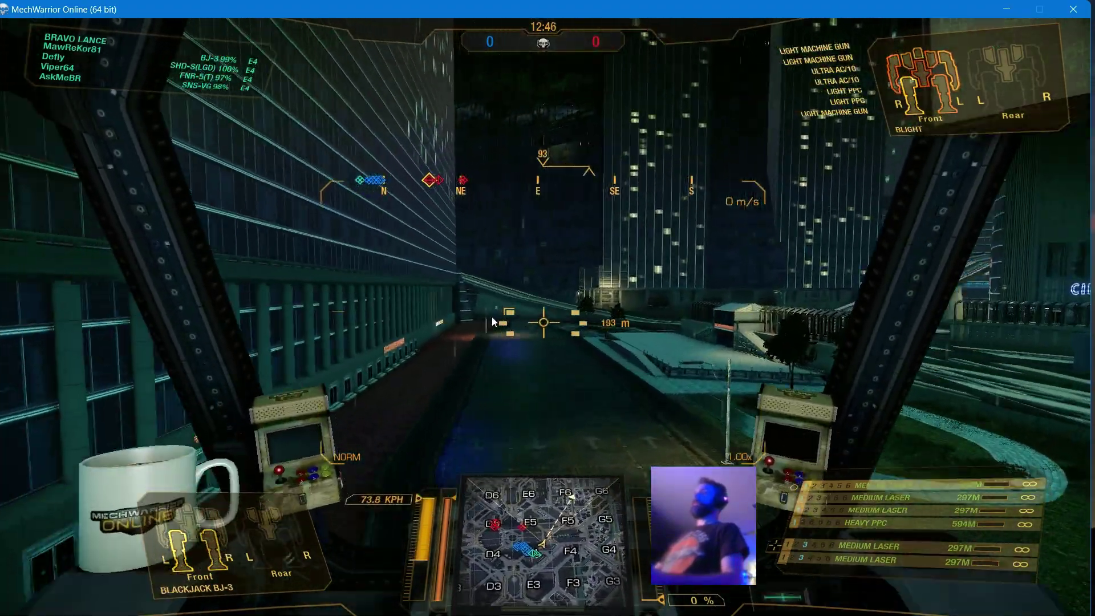
key("r")
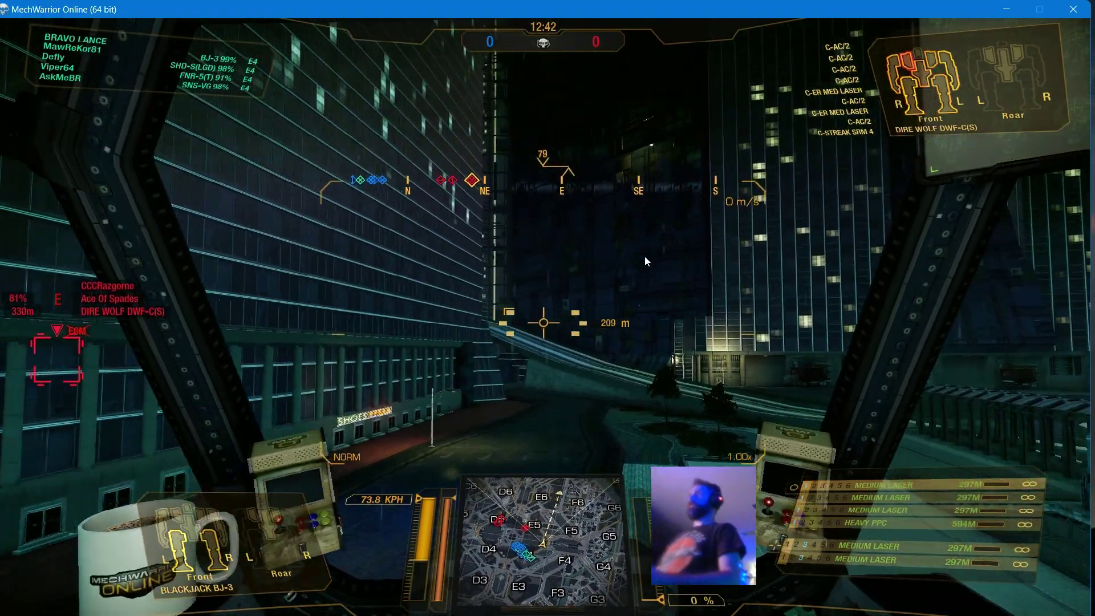
key("x")
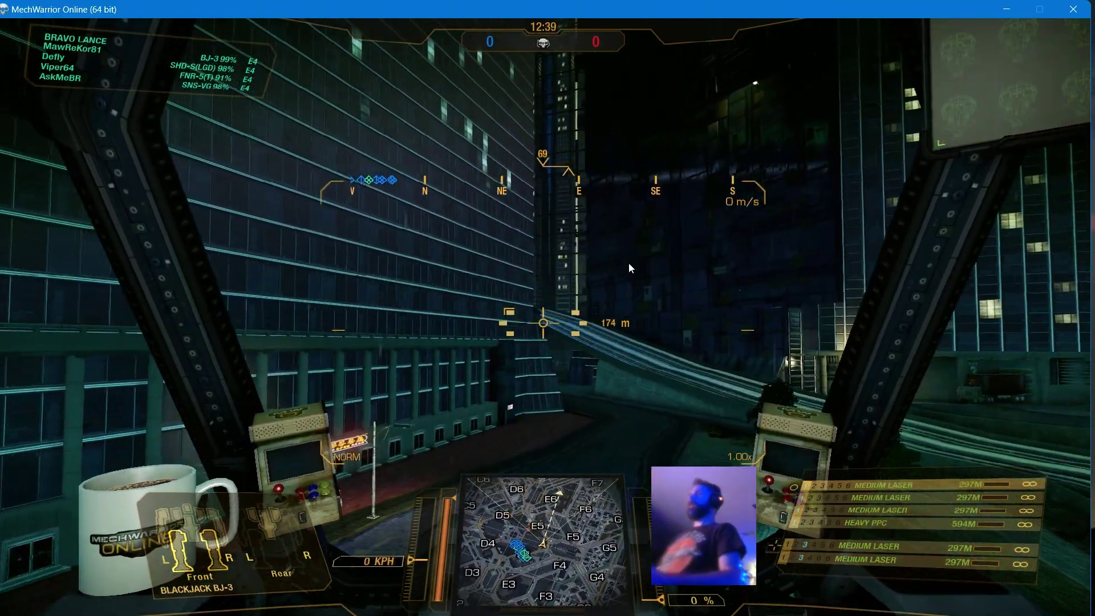
key("w")
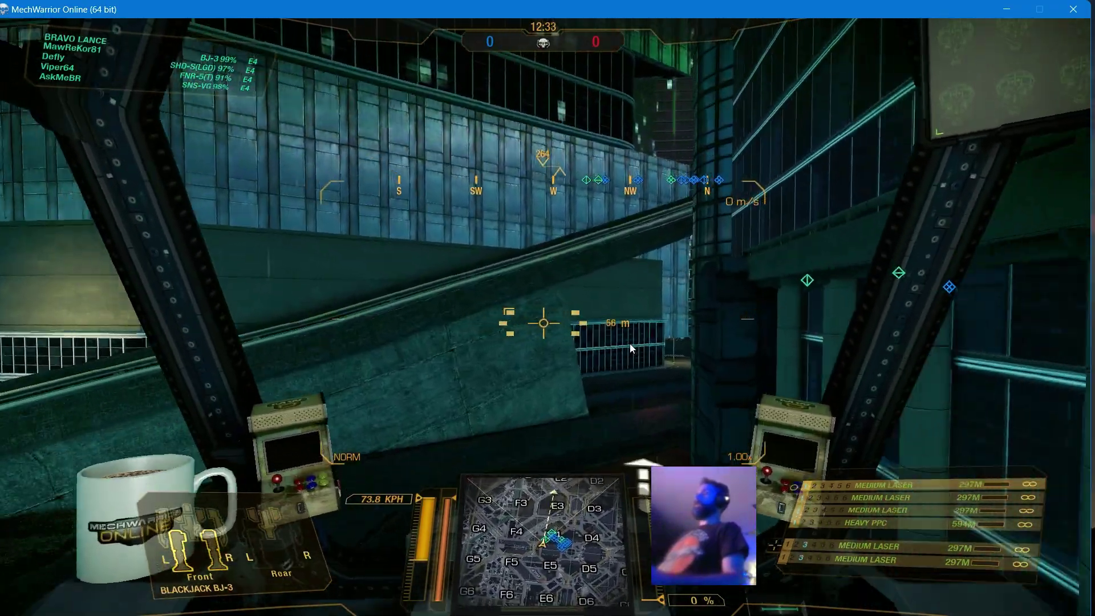
- Swing left, run at full speed, and stop facing the enemy ahead
key("a")
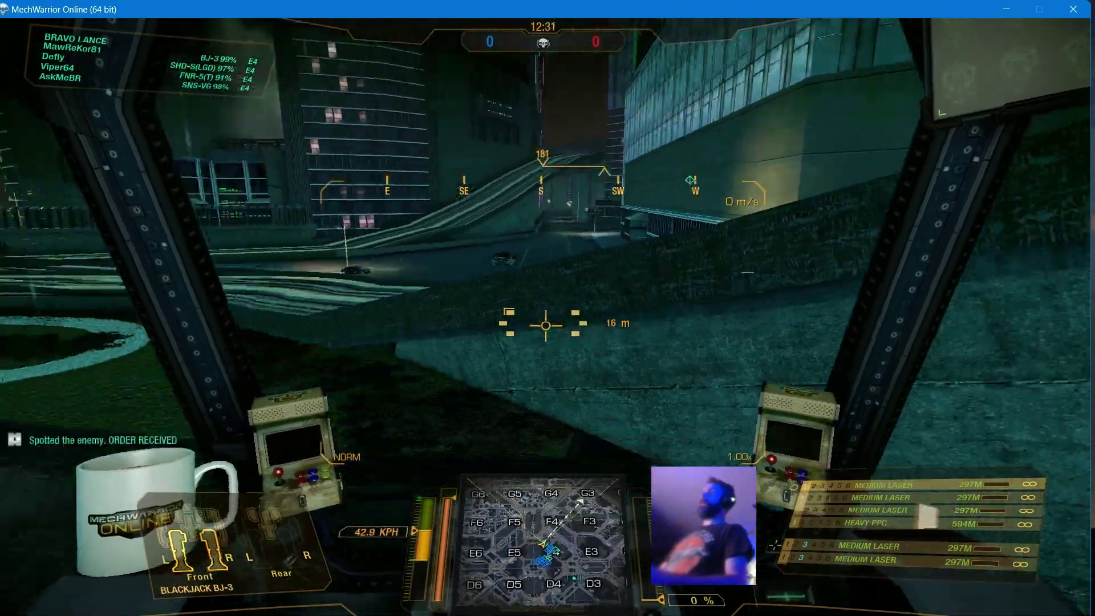
key("w")
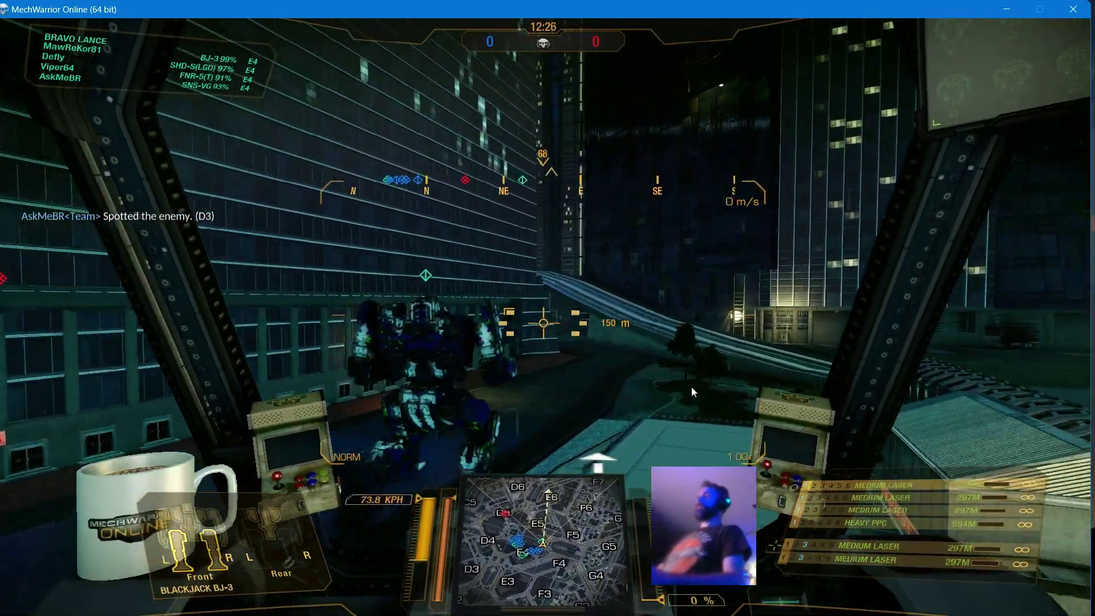
key("x")
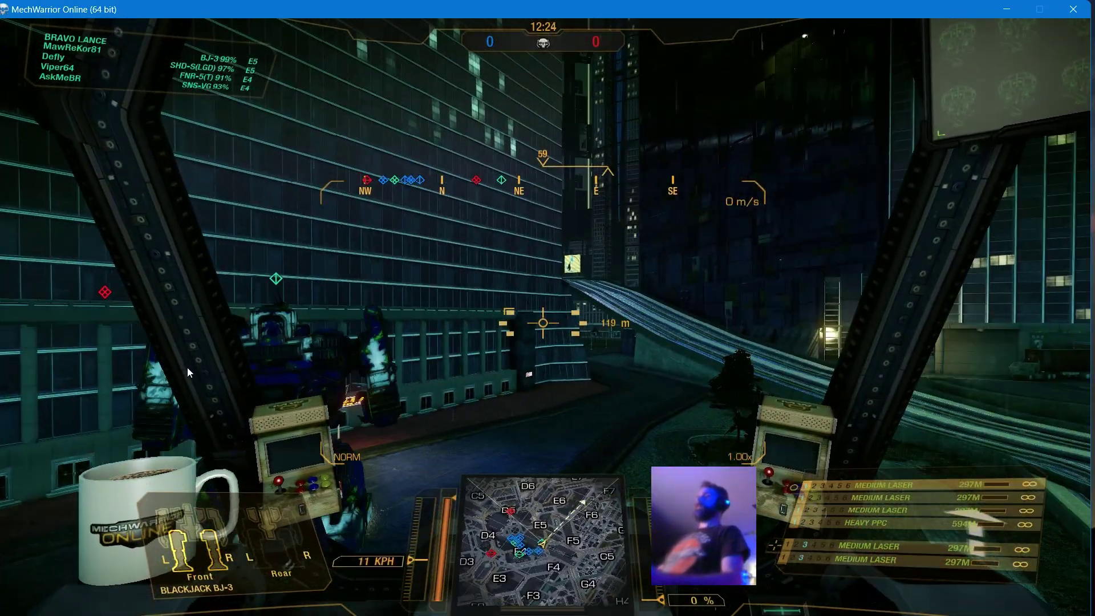
- Run along the street and up the ramp onto the elevated track, turning toward the Hellfire
key("w")
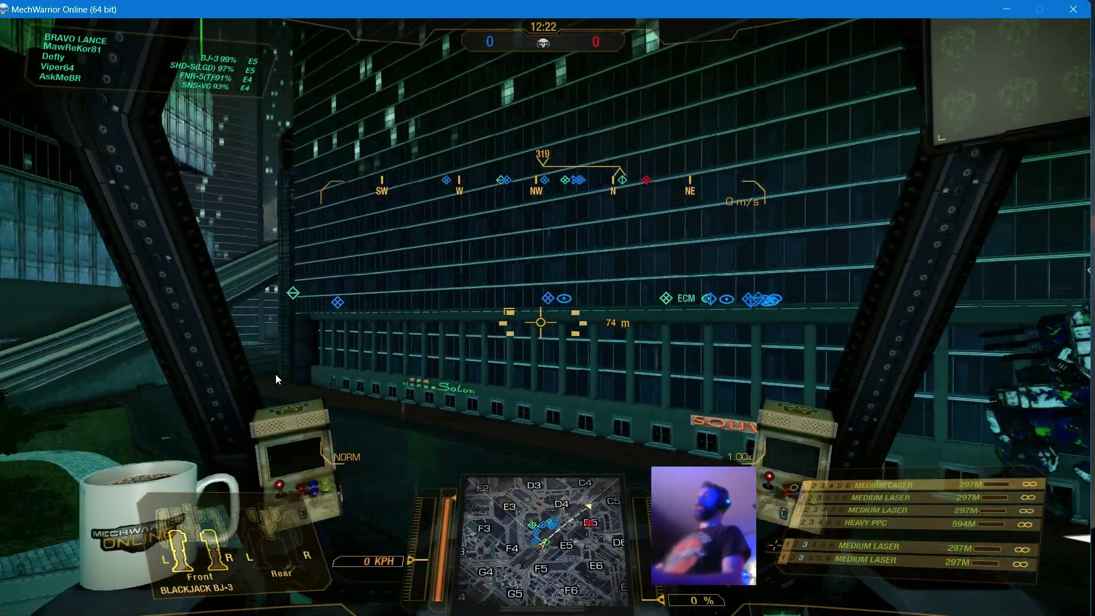
key("a")
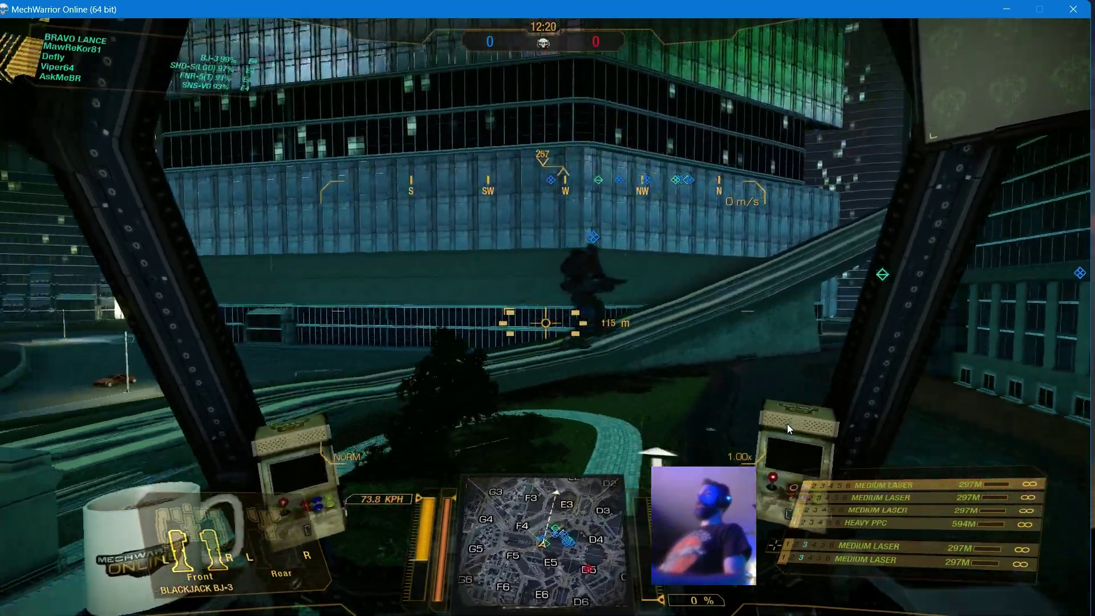
key("d")
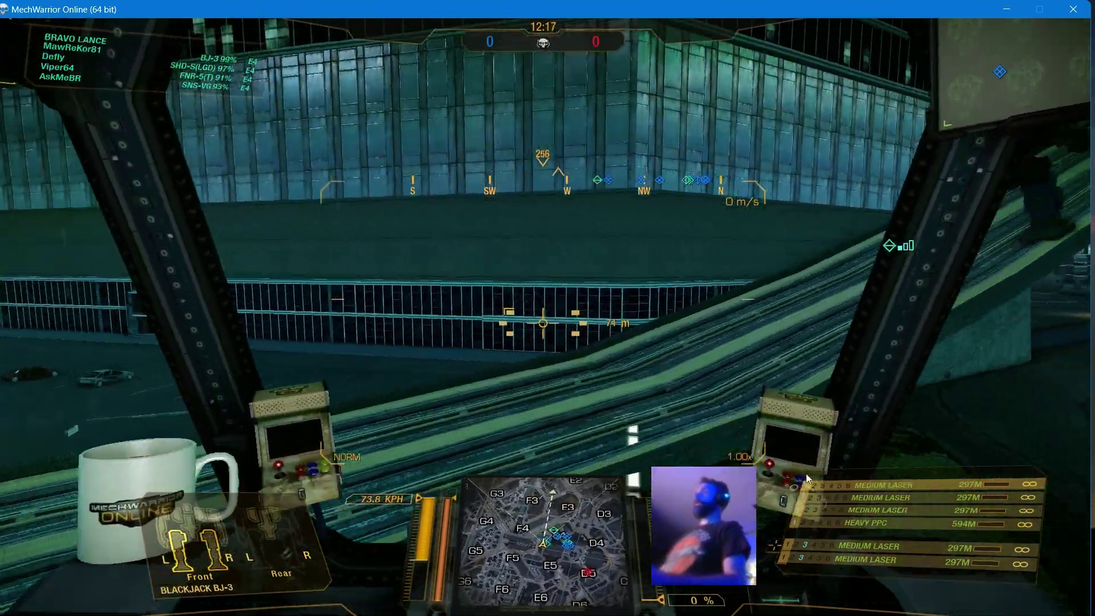
key("s")
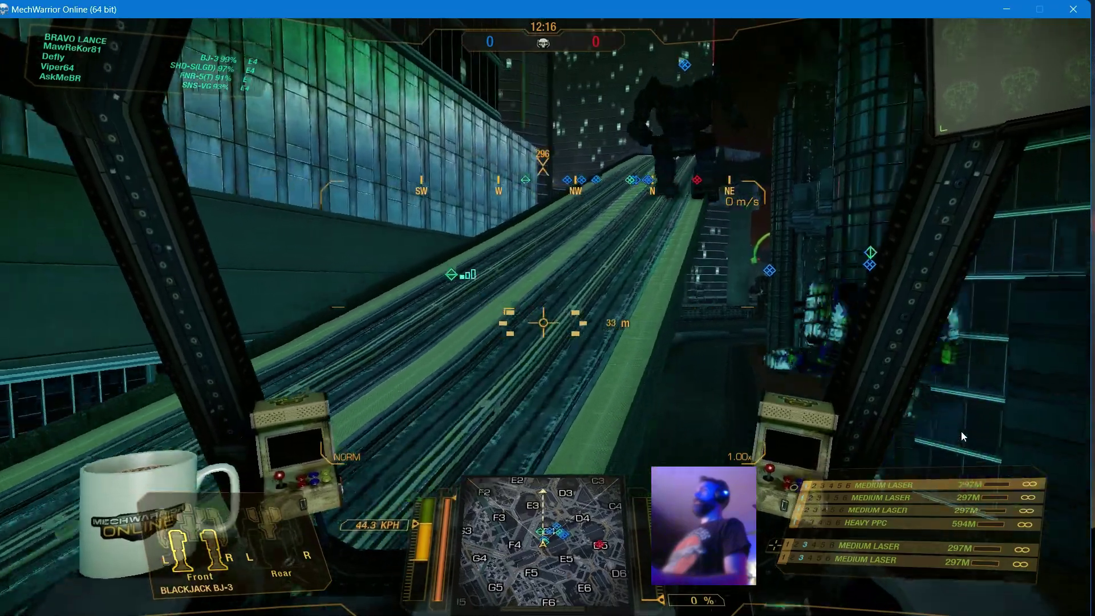
key("a")
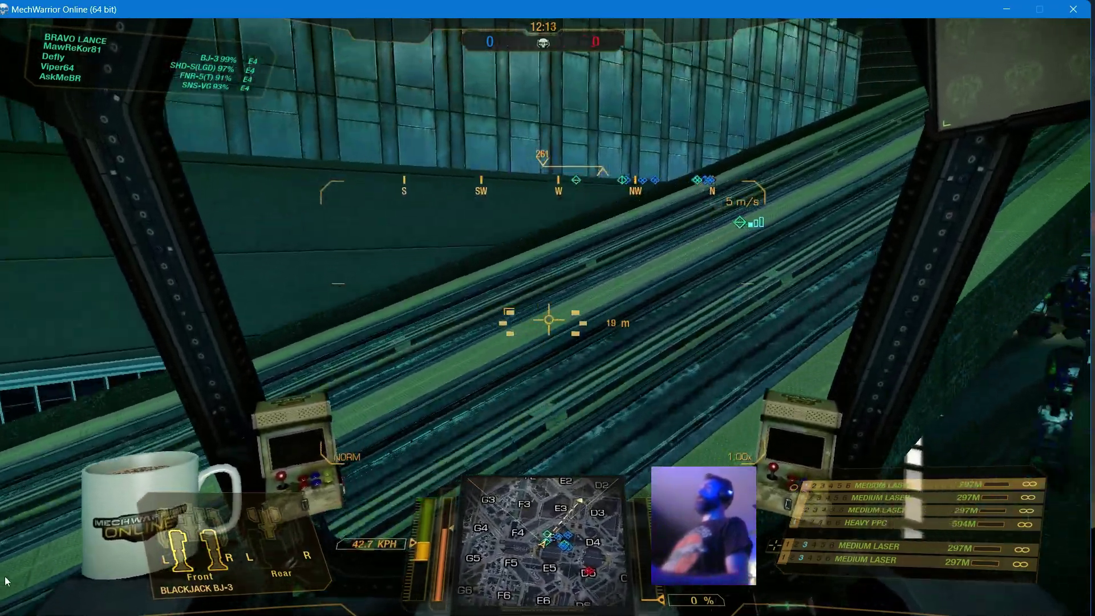
key("d")
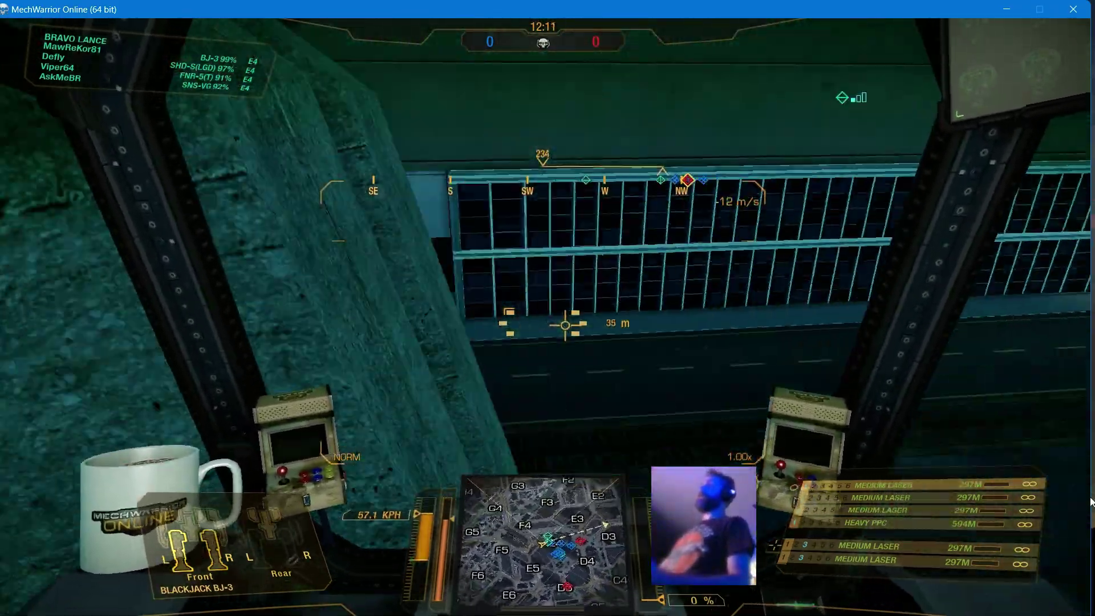
key("d")
- Stop, zoom in, and target the enemy Hellfire
key("s")
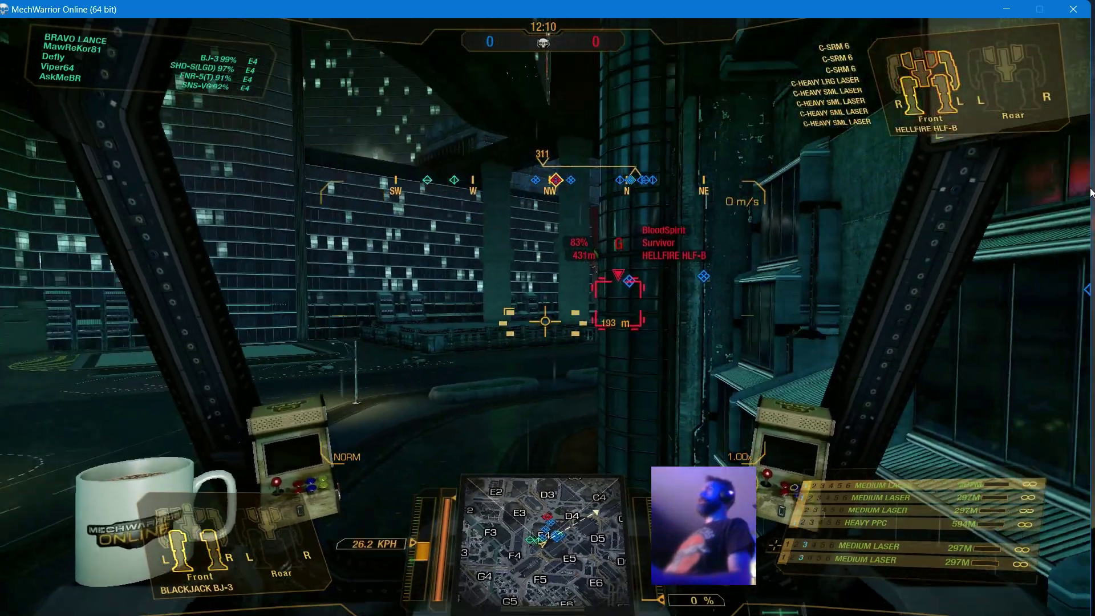
key("z")
key("r")
key("w")
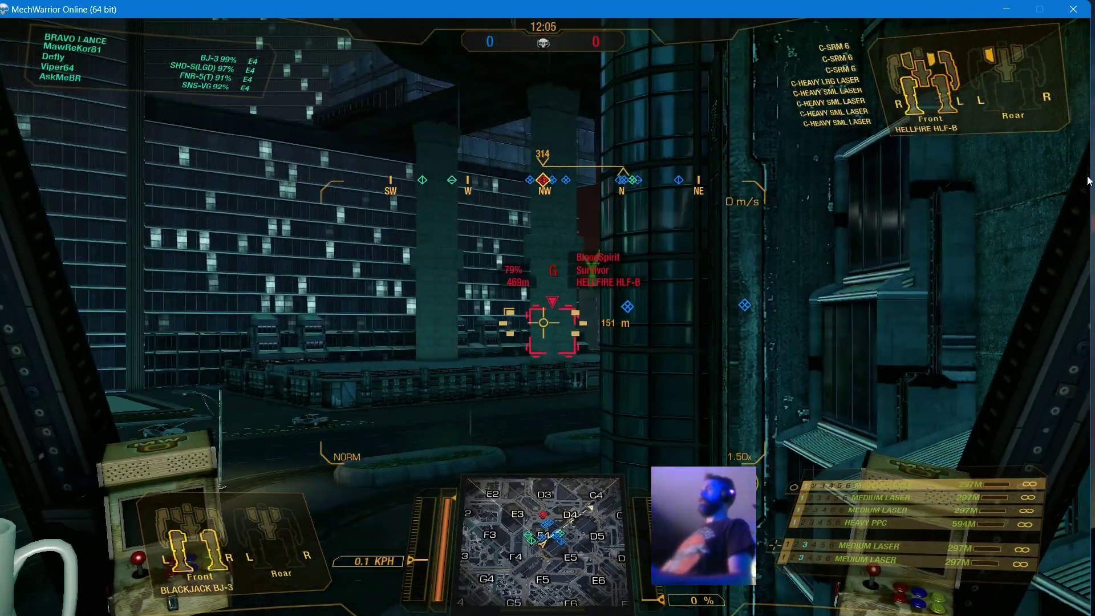
- Charge at full speed around the pillar and down the street toward the fight
key("w")
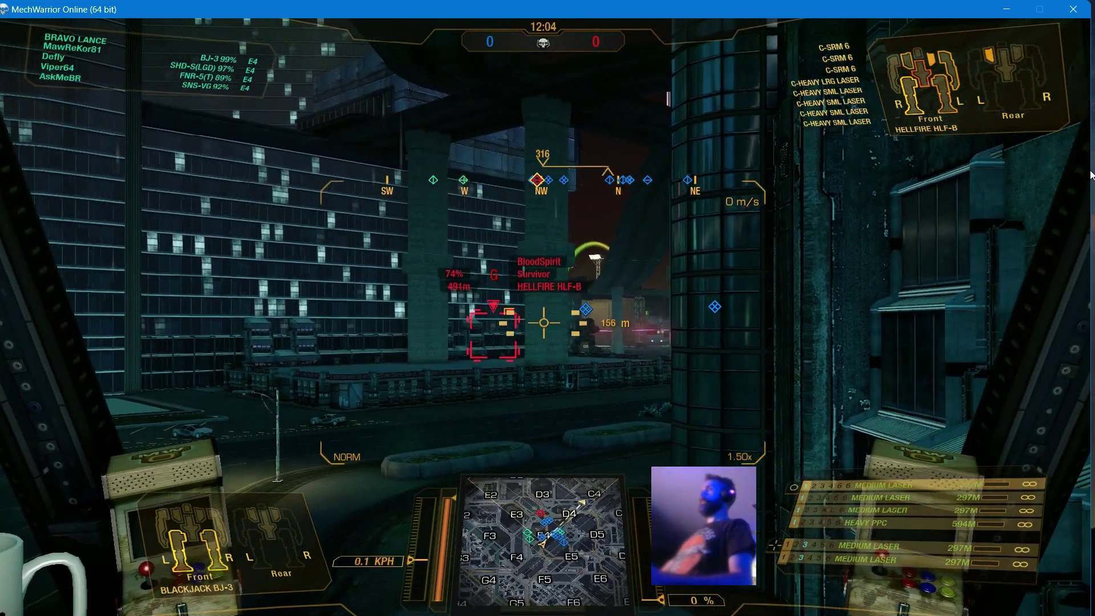
key("w")
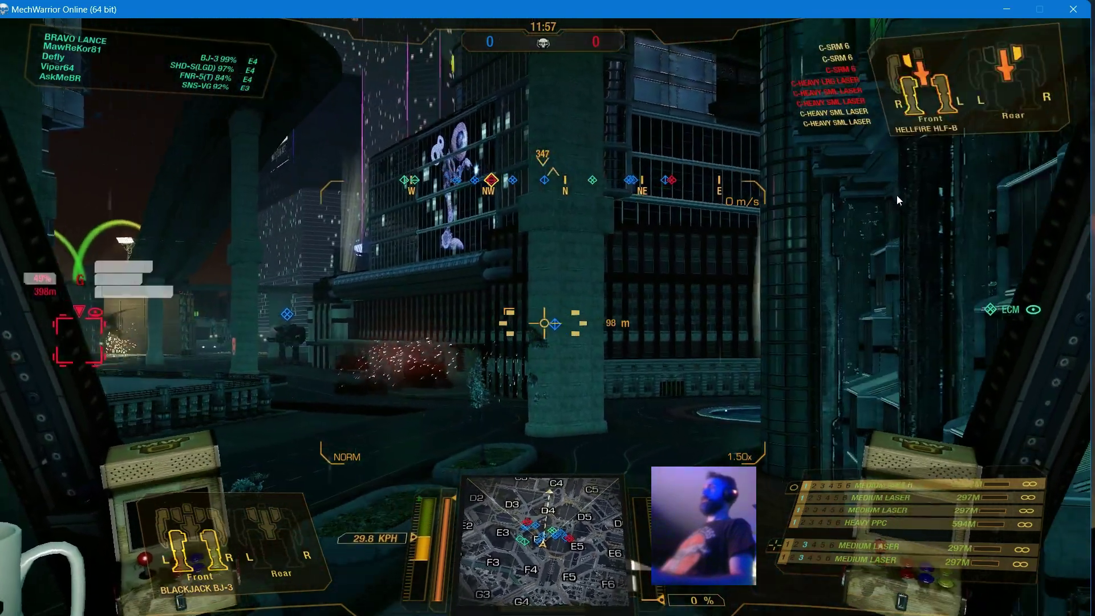
key("w")
key("d")
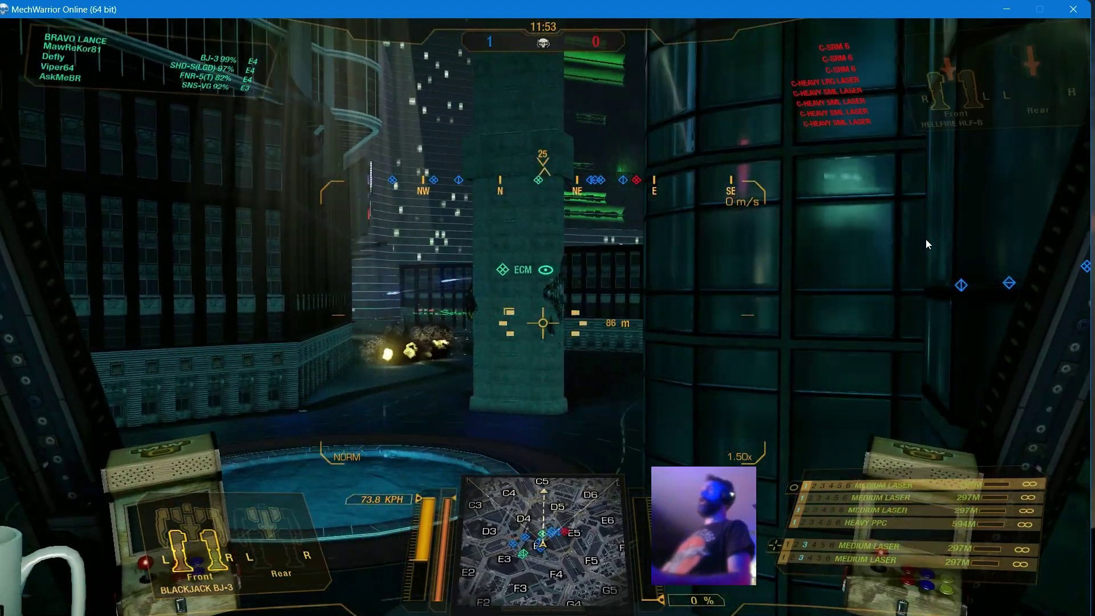
key("s")
key("w")
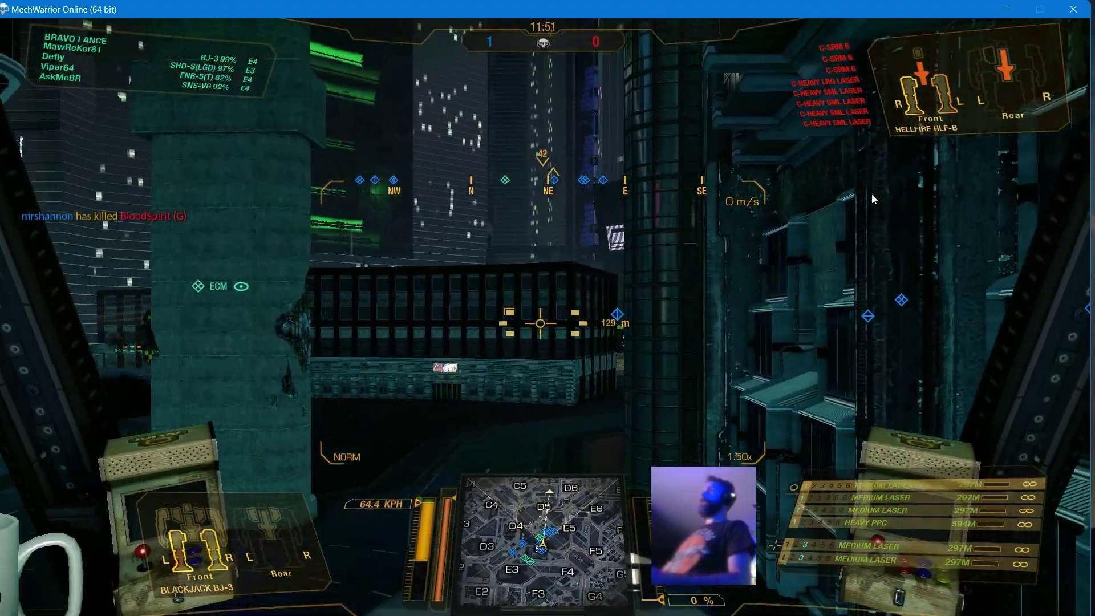
key("a")
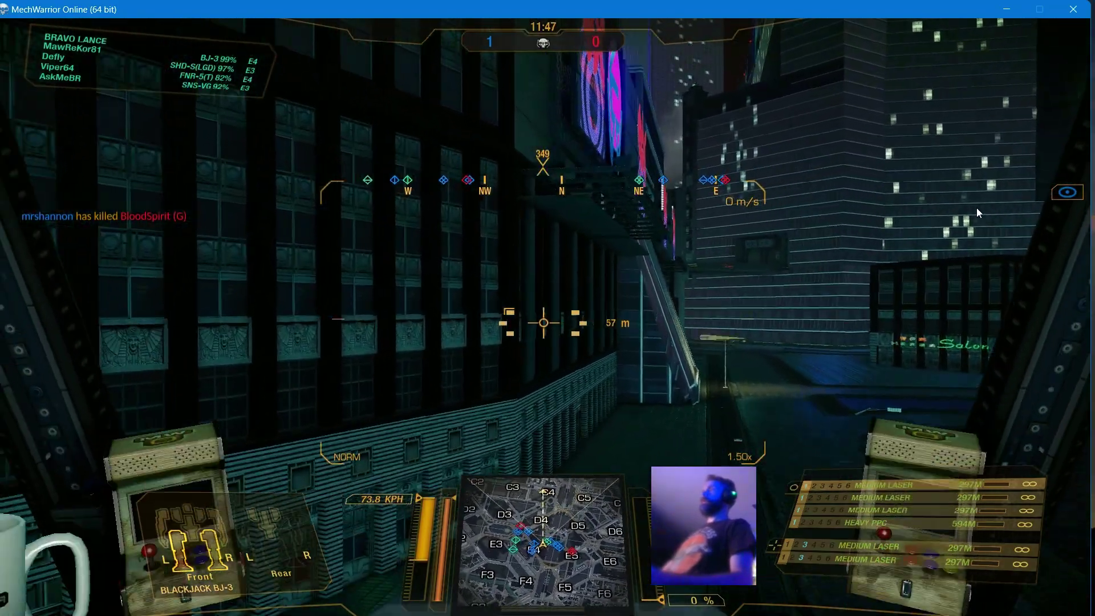
- Fire lasers at the Hellfire while advancing, then stop and zoom back out
left_click(466, 244)
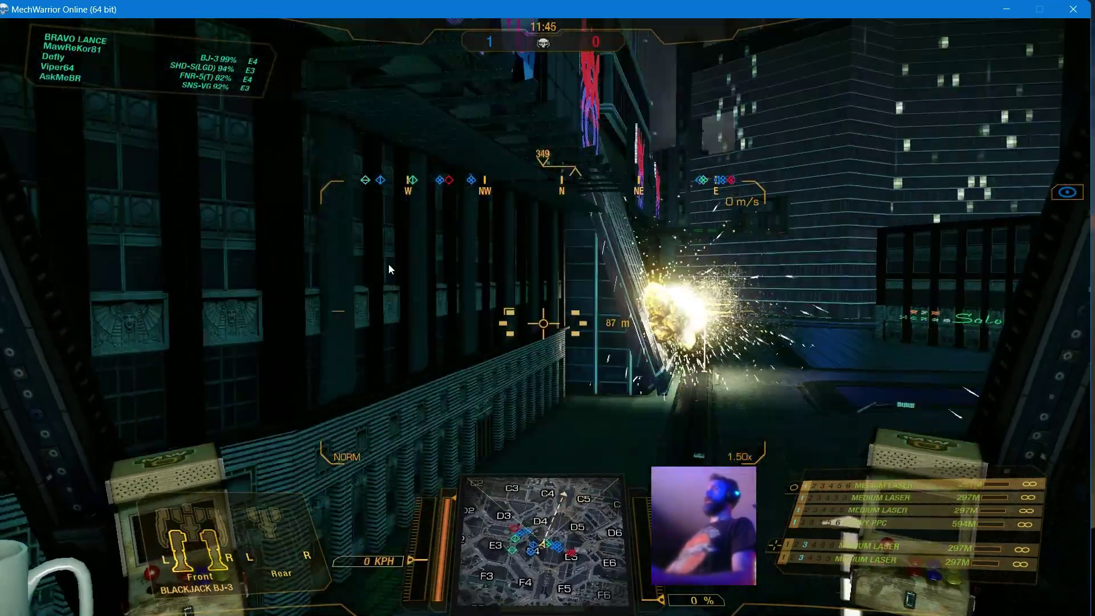
key("w")
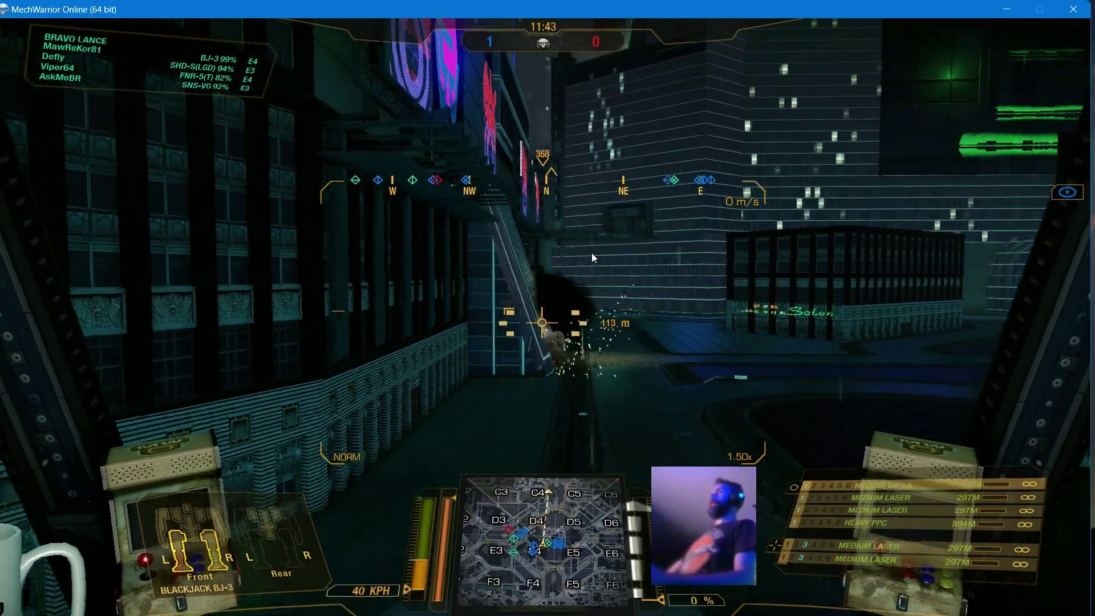
key("x")
key("z")
- Turn toward the plaza, target the enemy Bushwacker, and run right up the avenue at full throttle
key("w")
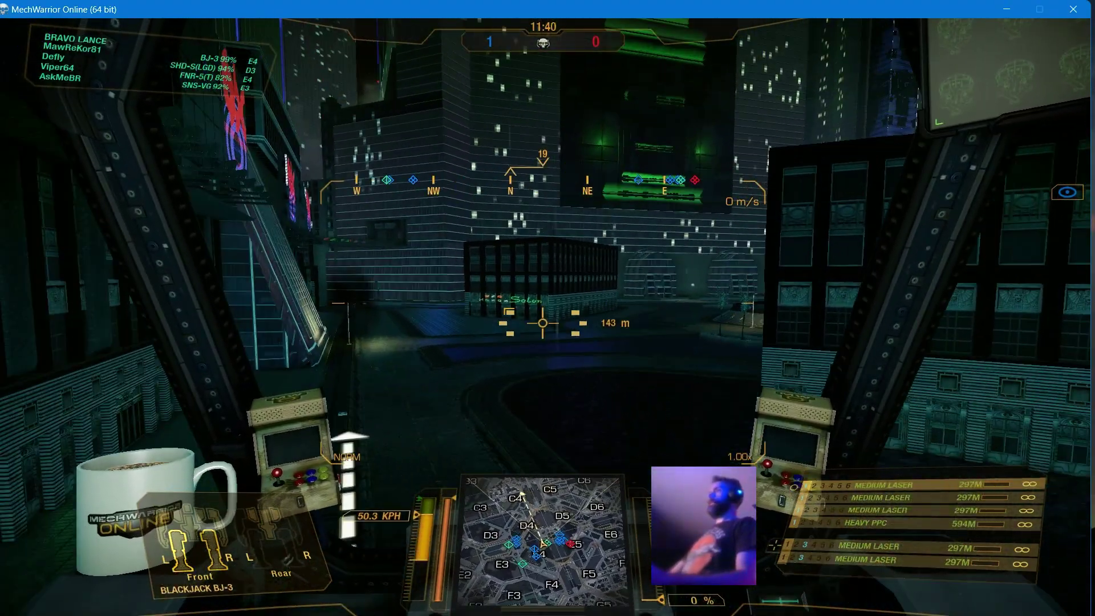
key("x")
key("d")
key("w")
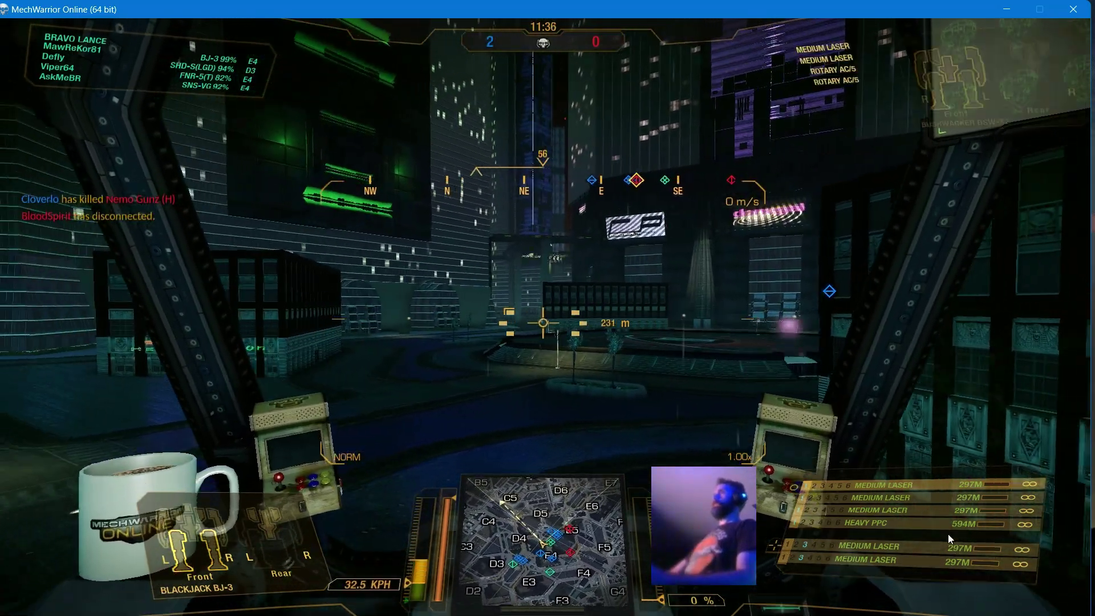
key("r")
key("d")
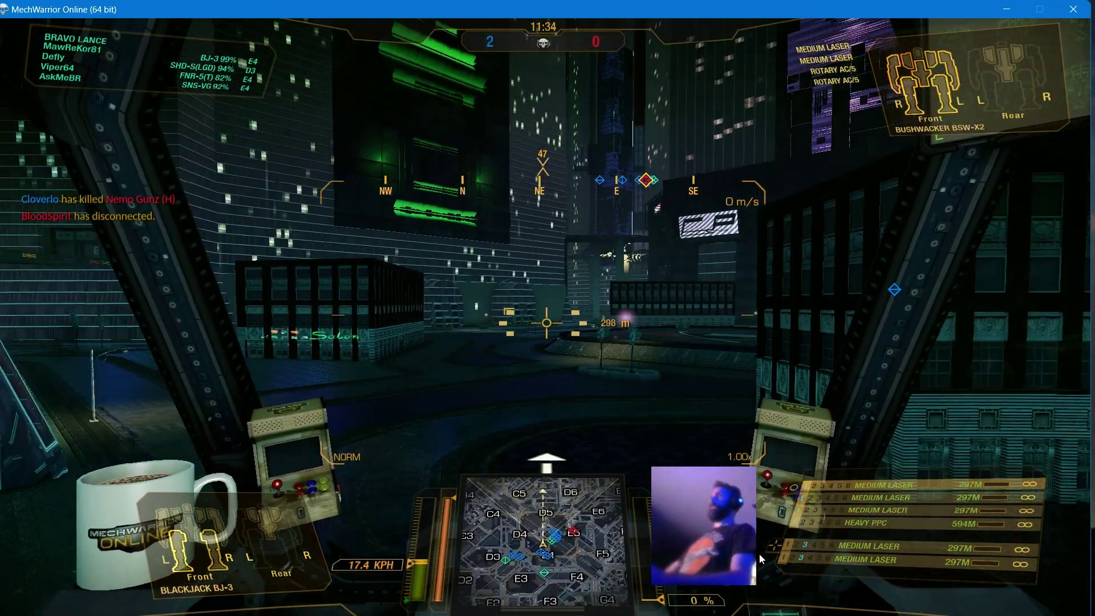
key("a")
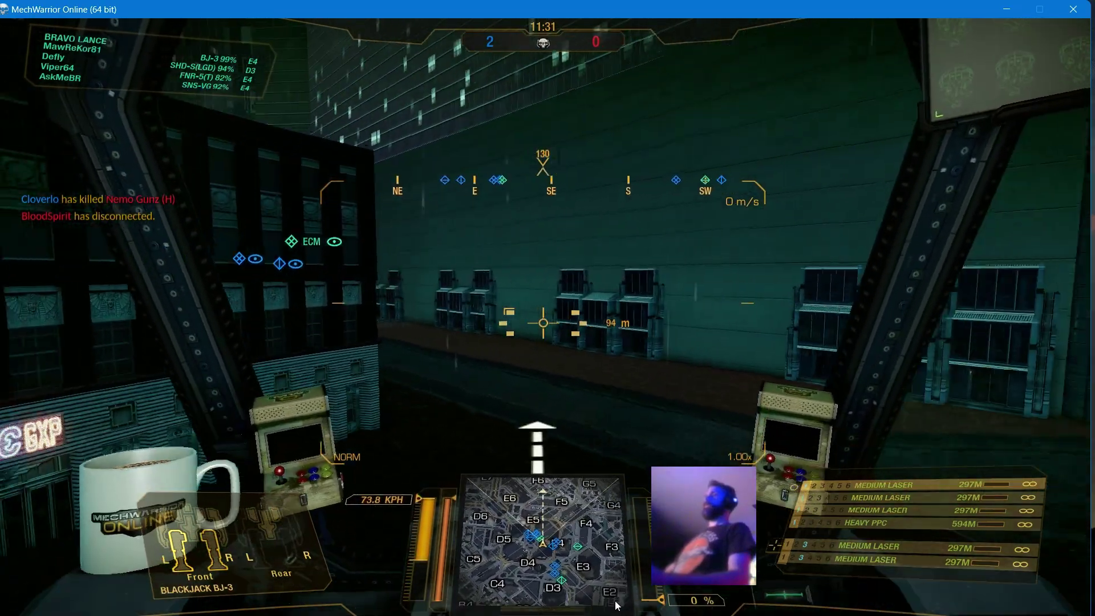
key("a")
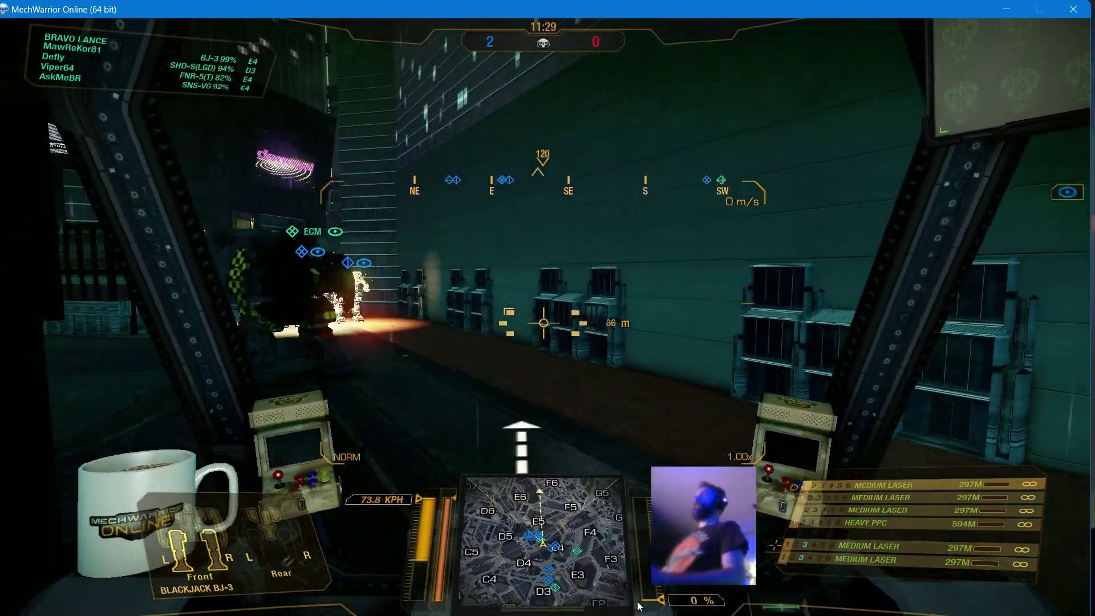
- Approach the allied mechs, then accelerate and target the enemy Warhammer IIC
key("s")
key("a")
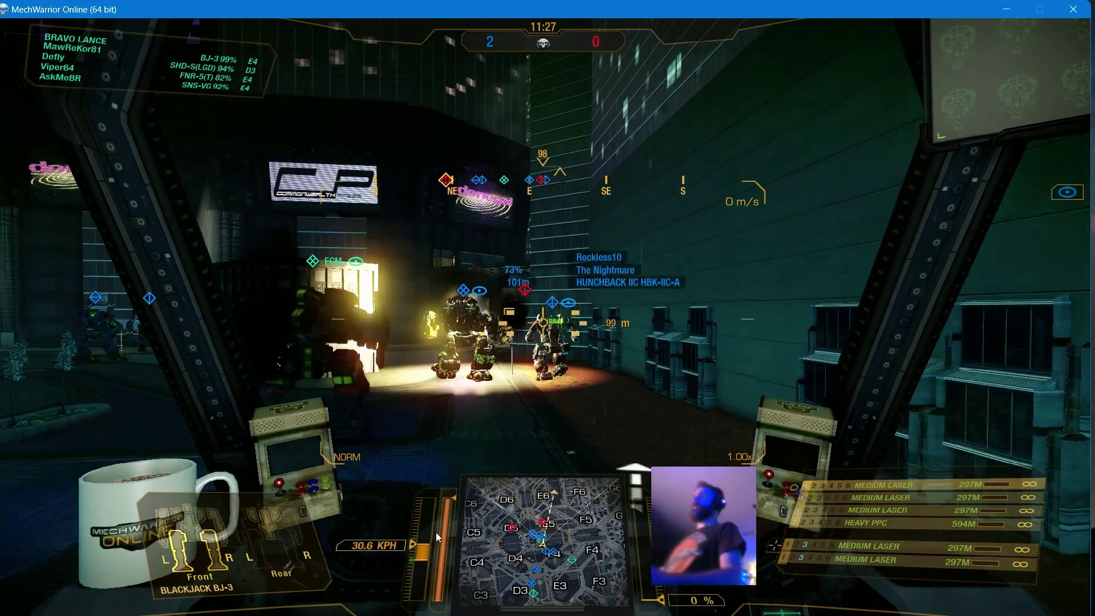
key("w")
key("a")
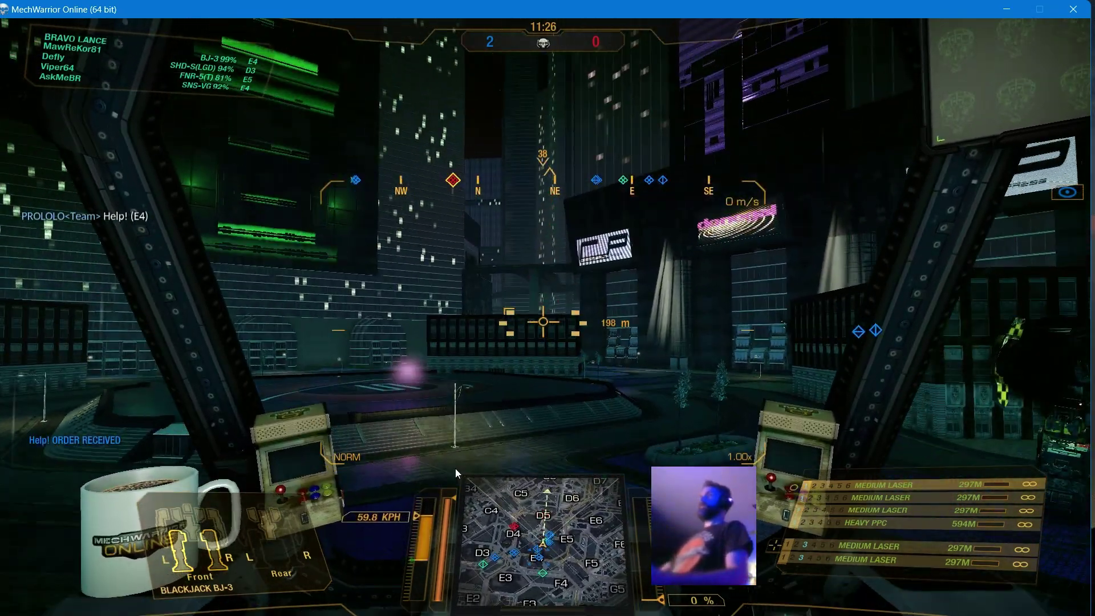
key("w")
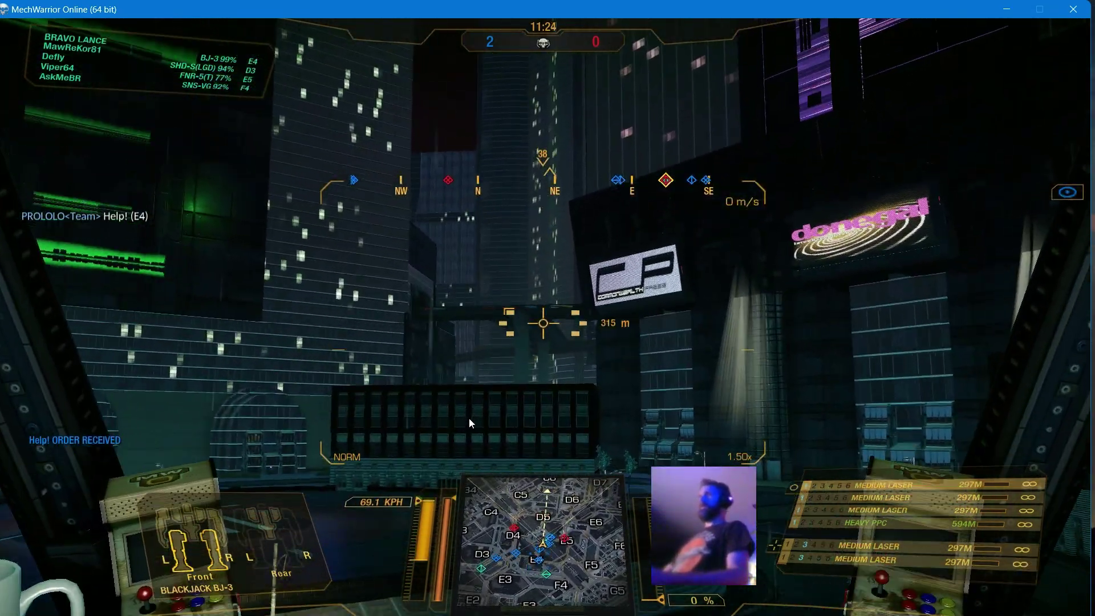
key("r")
- Target the enemy Centurion, alternately backing off and throttling up while engaging it
key("s")
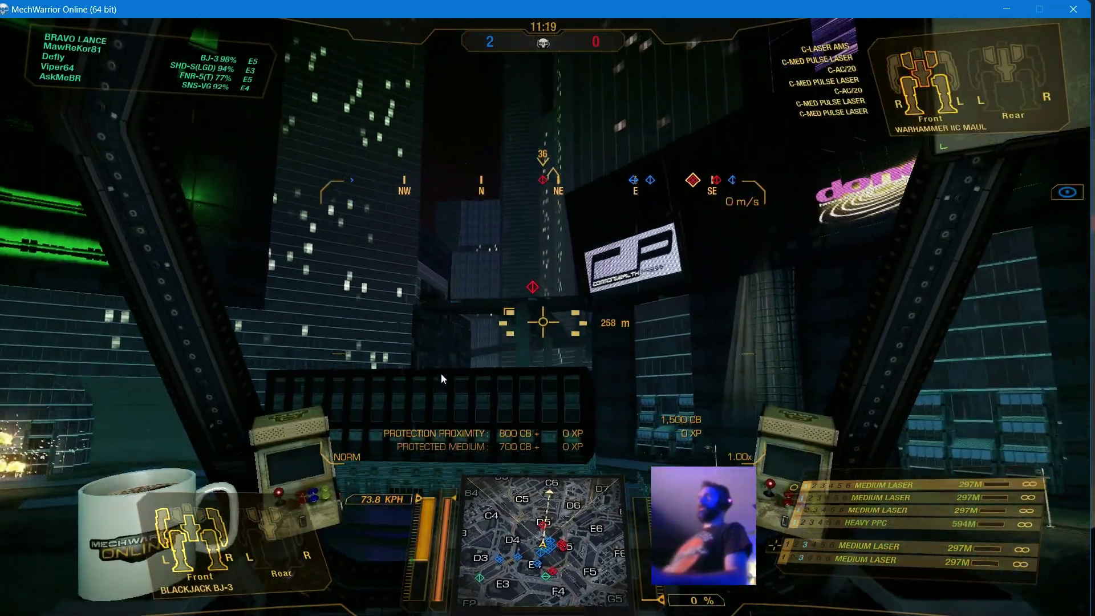
key("w")
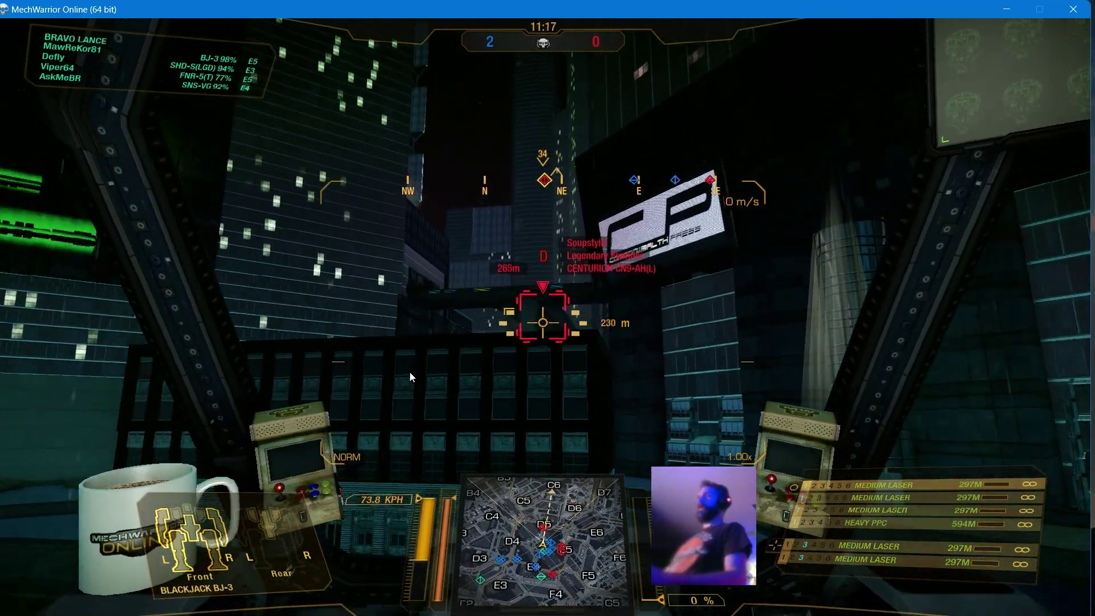
key("s")
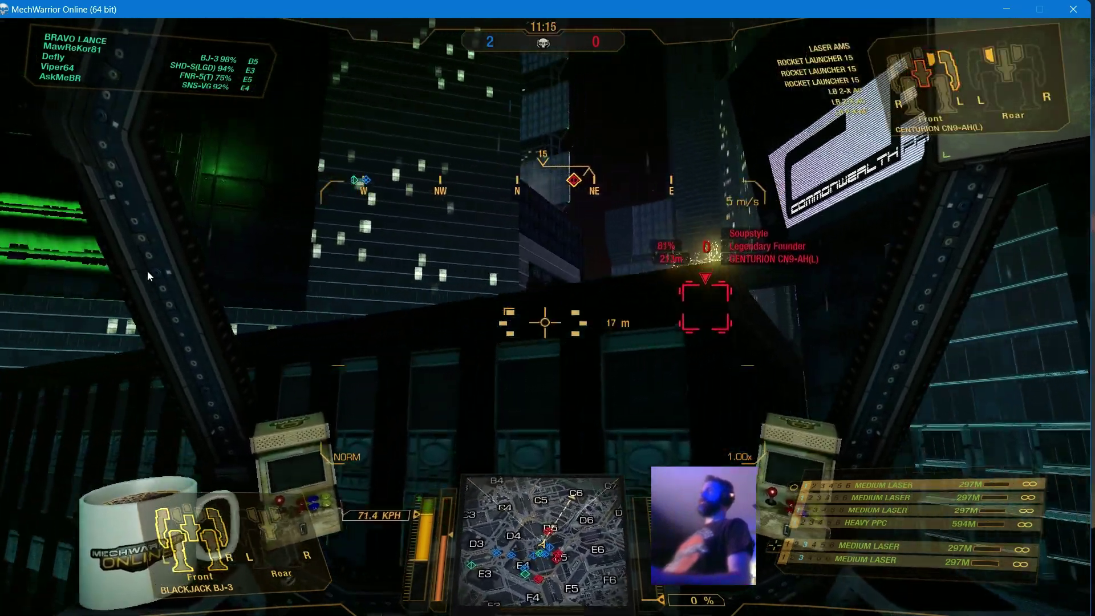
key("s")
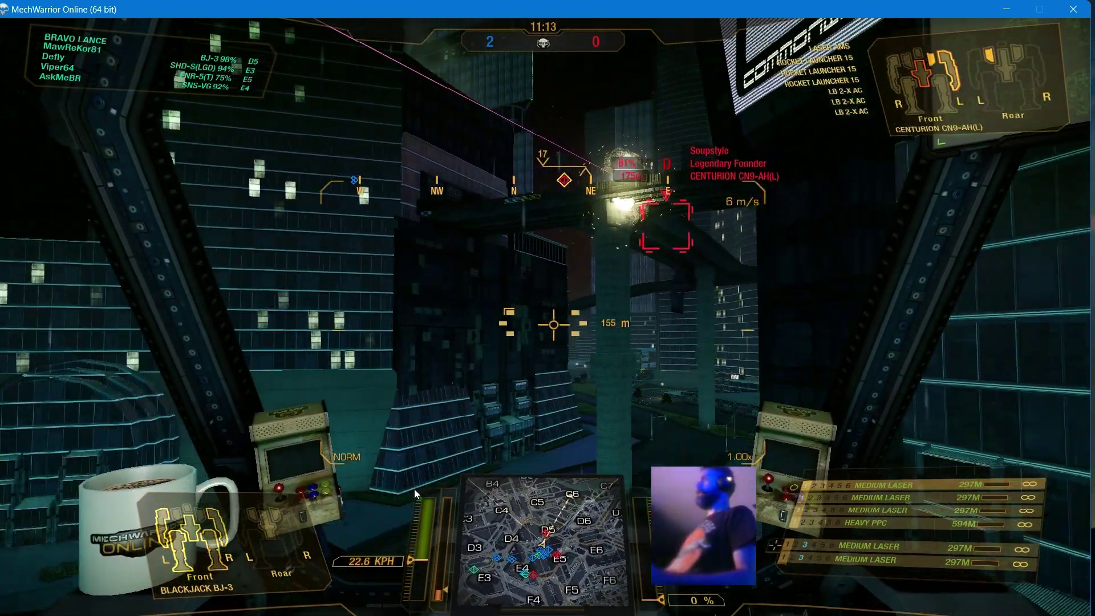
key("w")
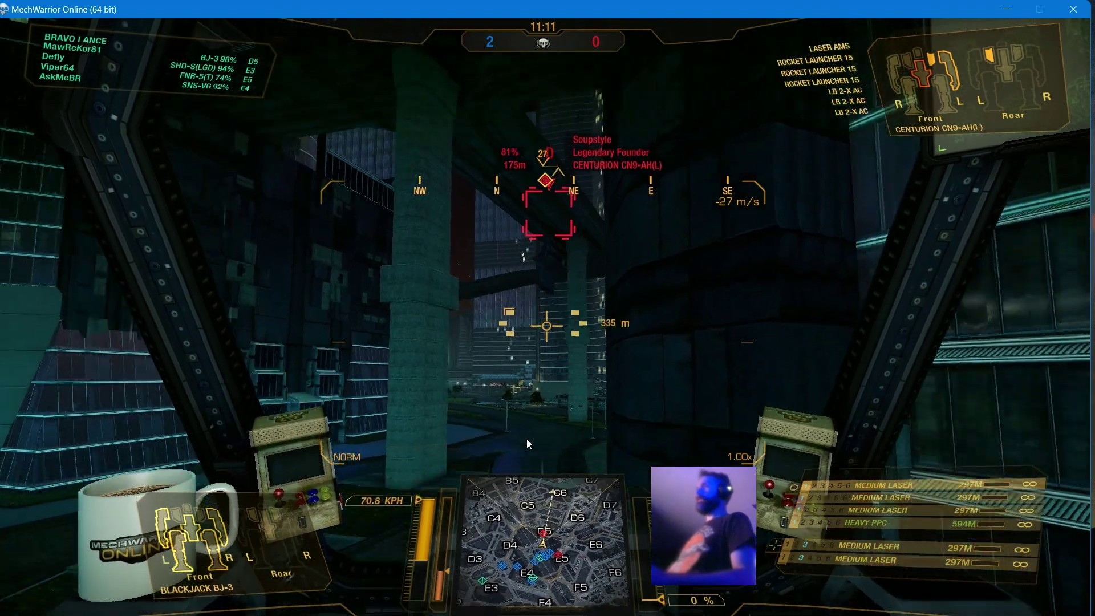
key("s")
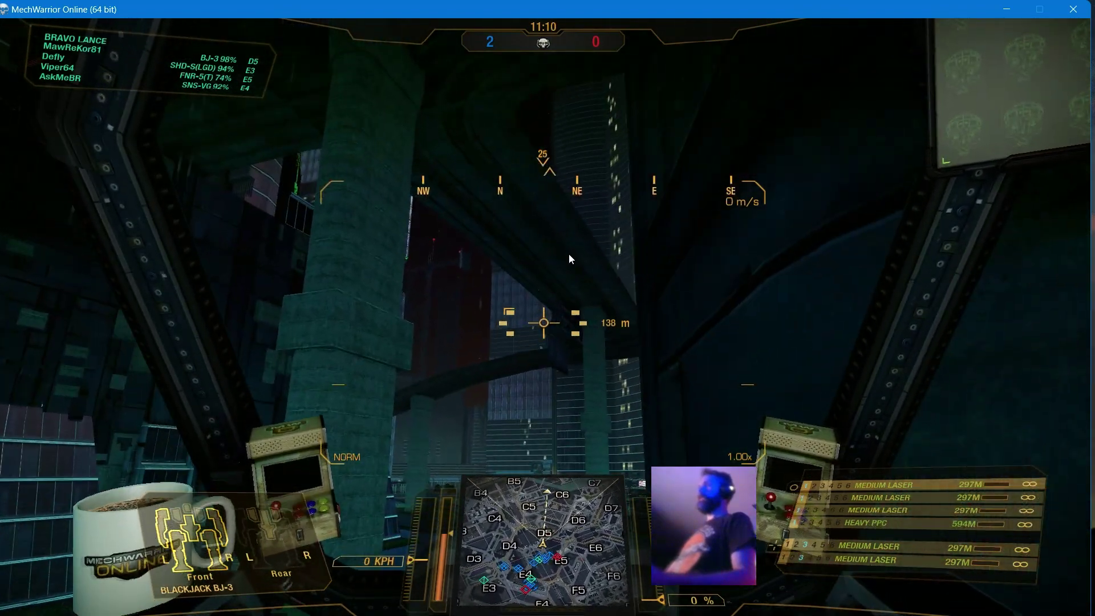
key("w")
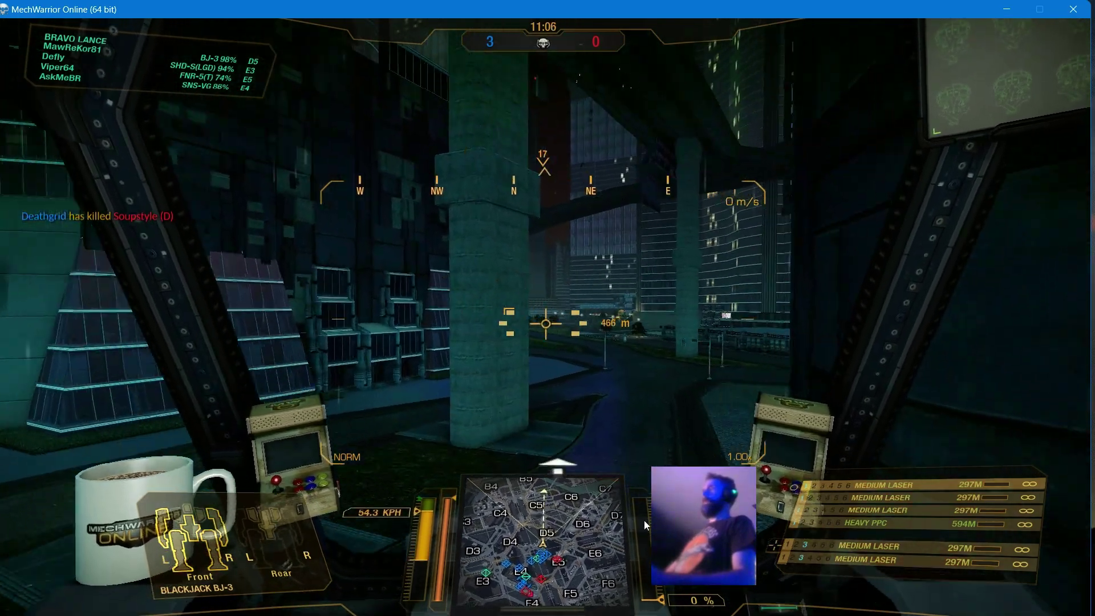
- Check the scoreboard, then turn and accelerate toward the fight, zooming to spot targets
key("Tab")
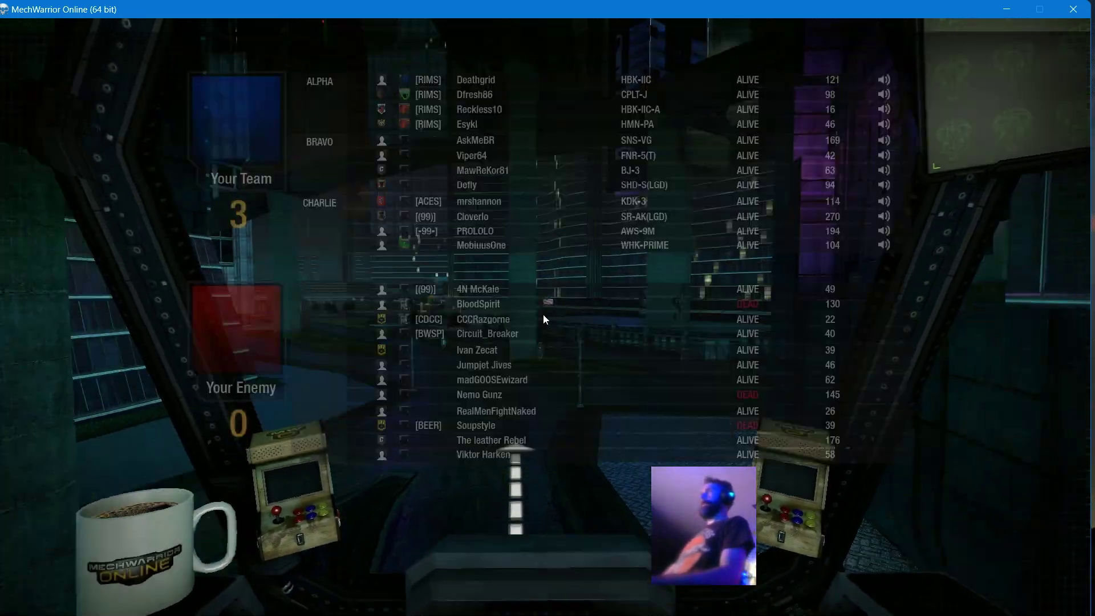
key("w")
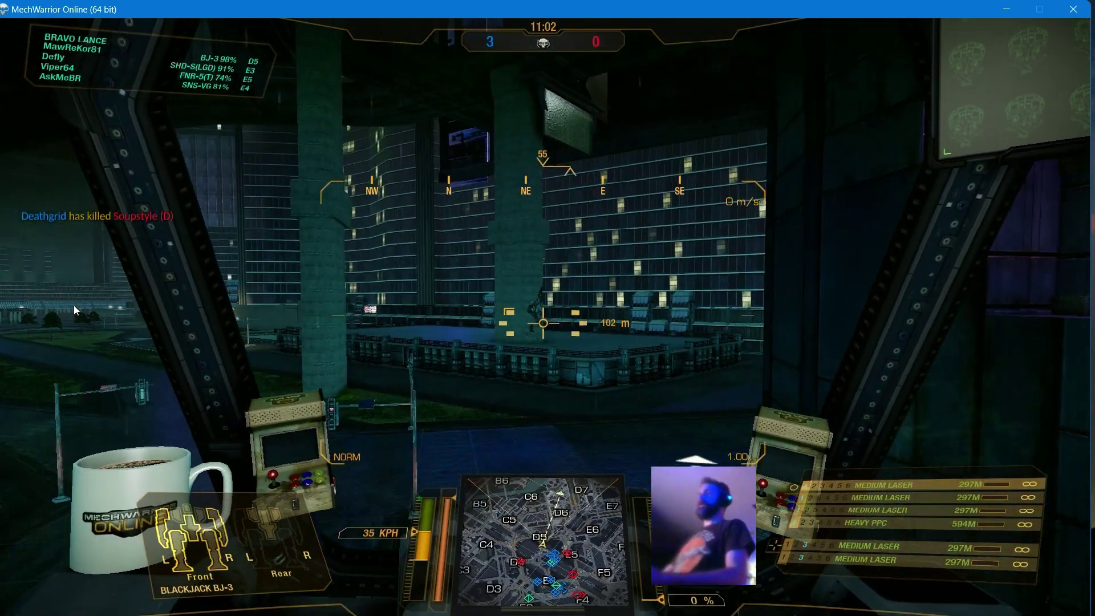
key("d")
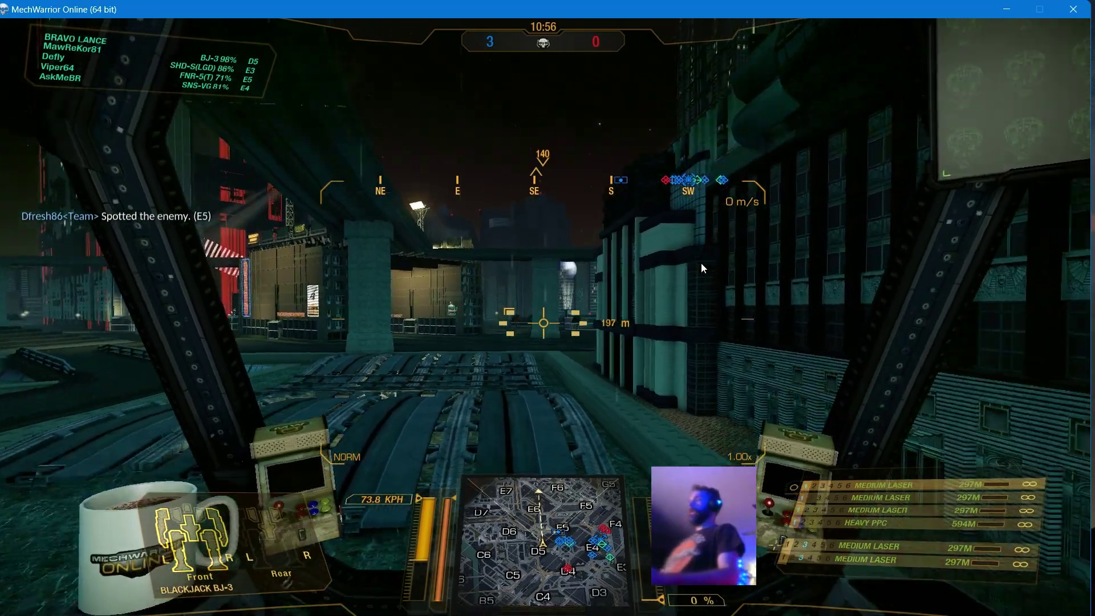
key("z")
key("z")
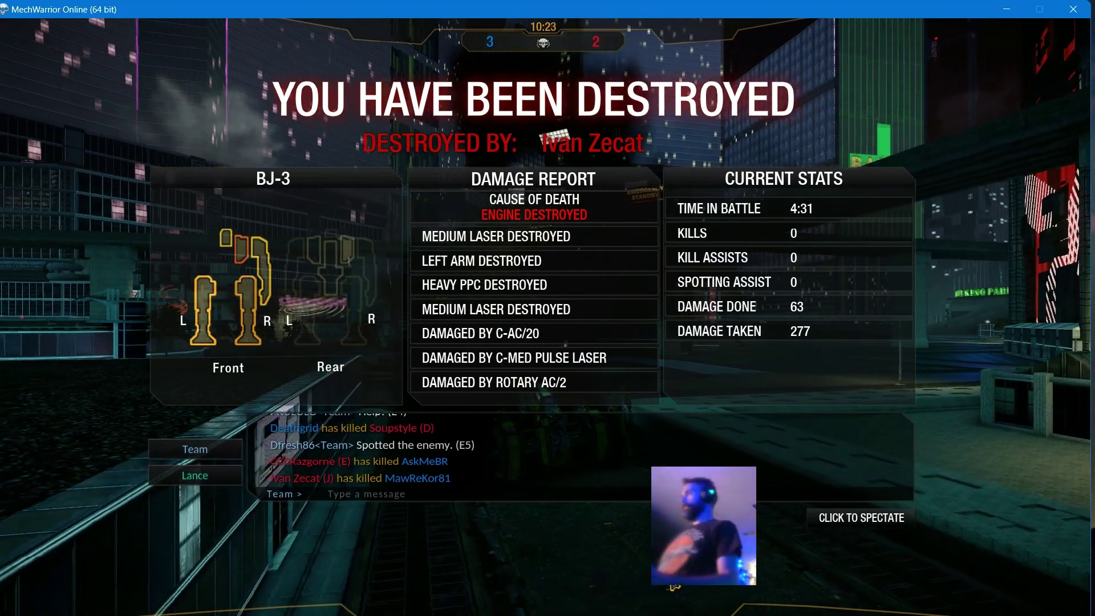
- Start spectating, briefly view the match scoreboard, then return to the spectator view
left_click(814, 519)
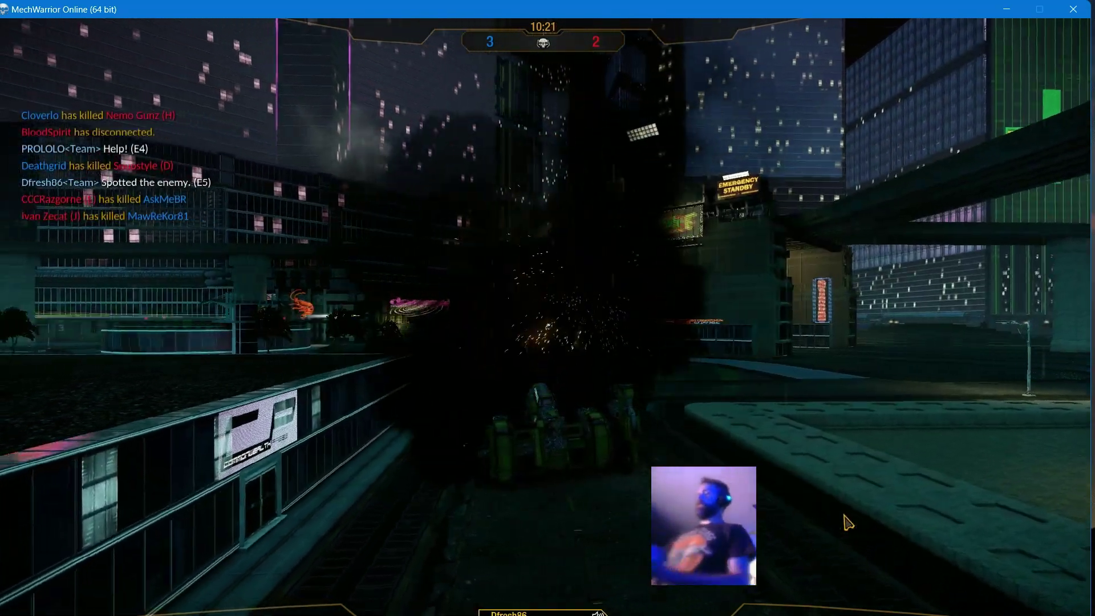
key("Tab")
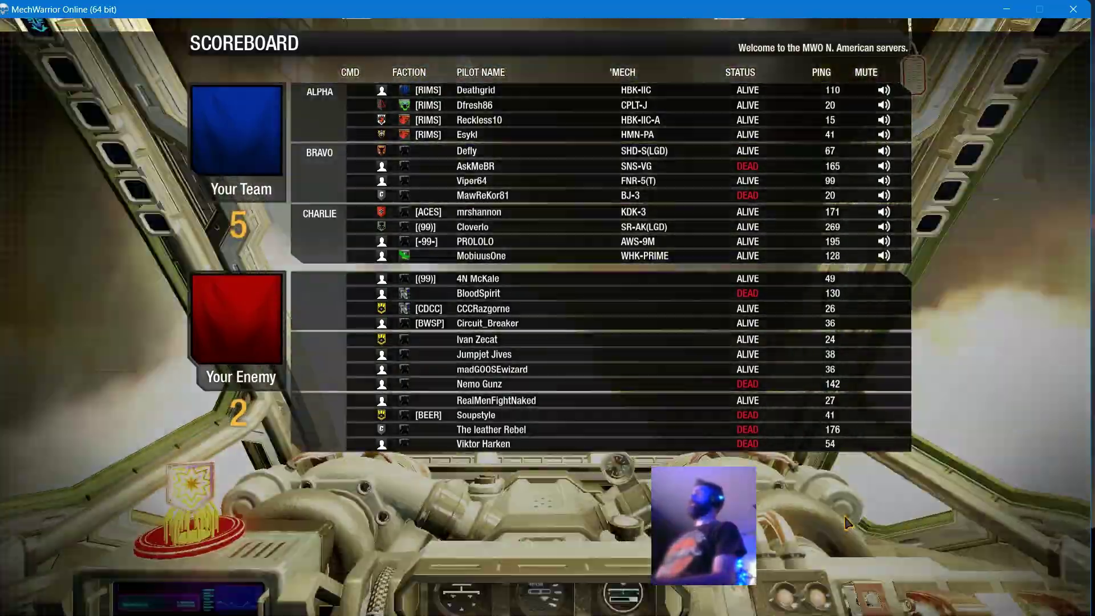
key("Tab")
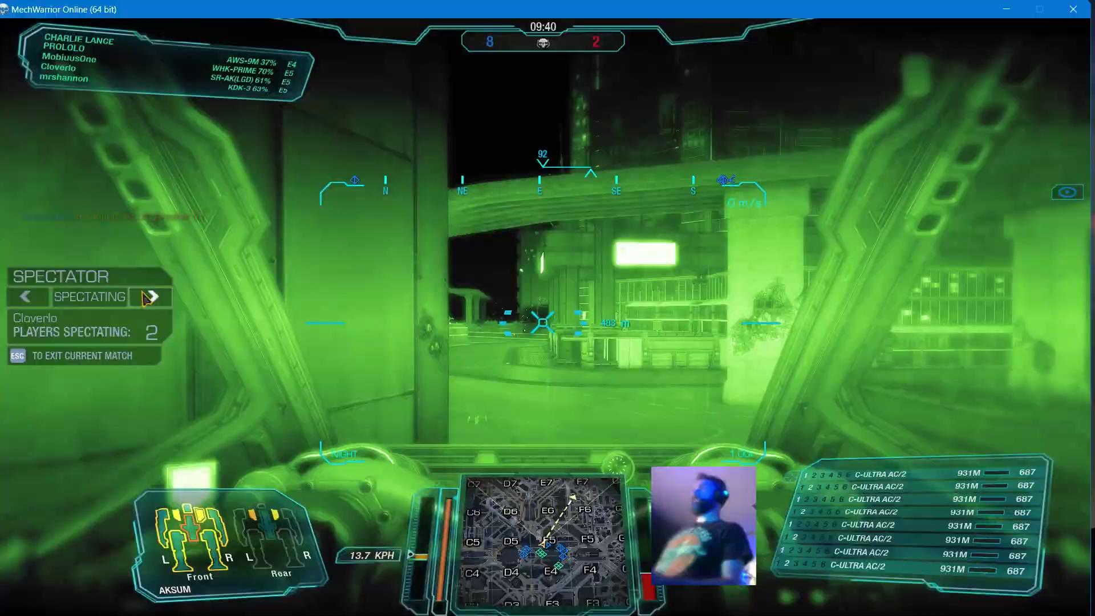
- Cycle through four teammates' views with the spectator next-arrow until the match ends
left_click(146, 297)
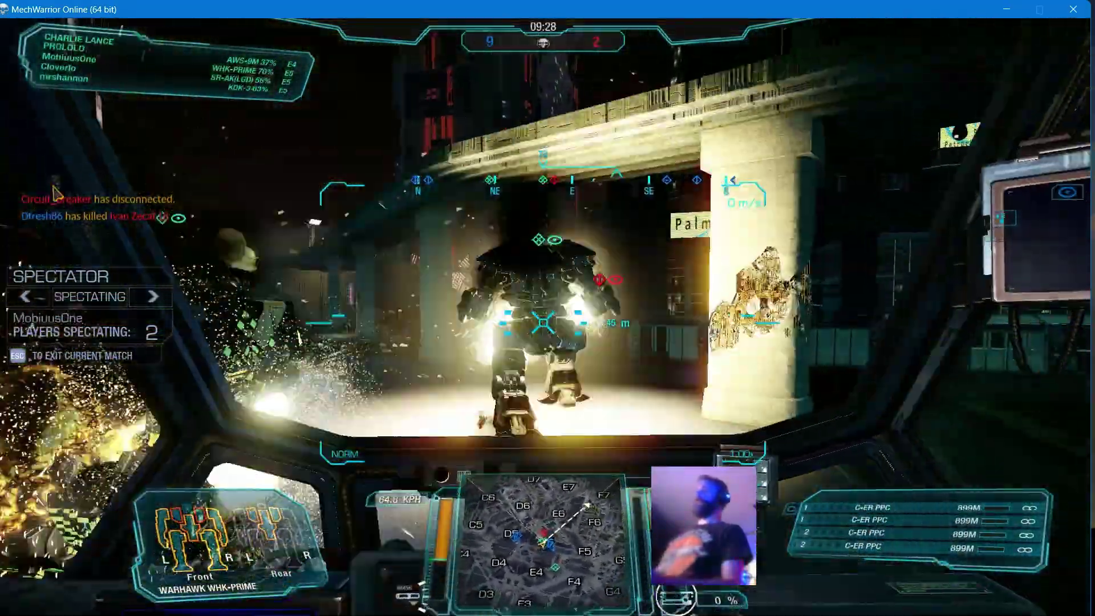
left_click(153, 297)
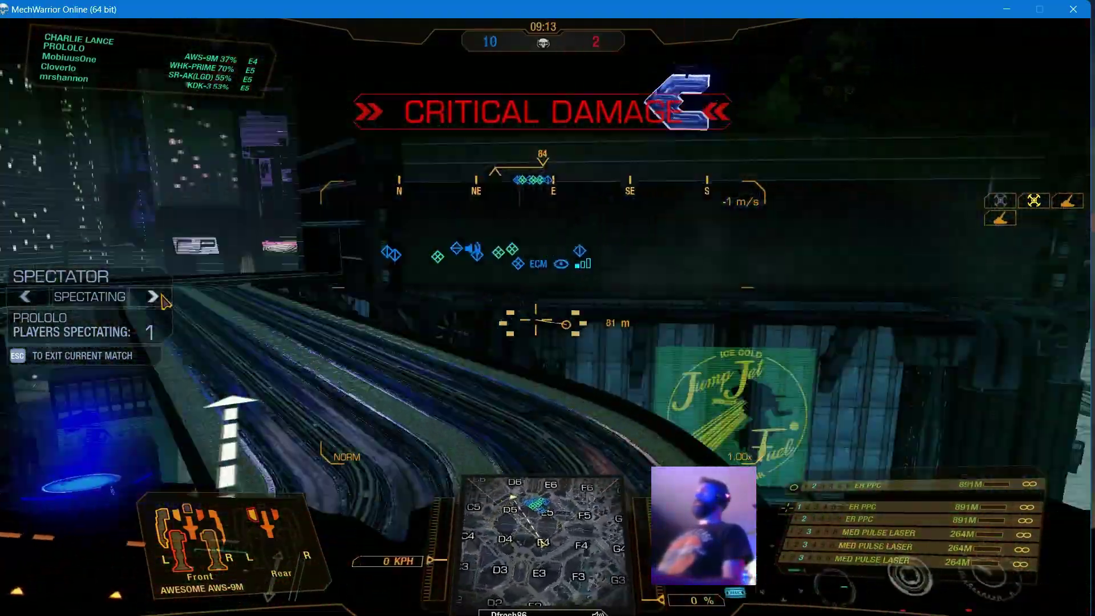
left_click(153, 297)
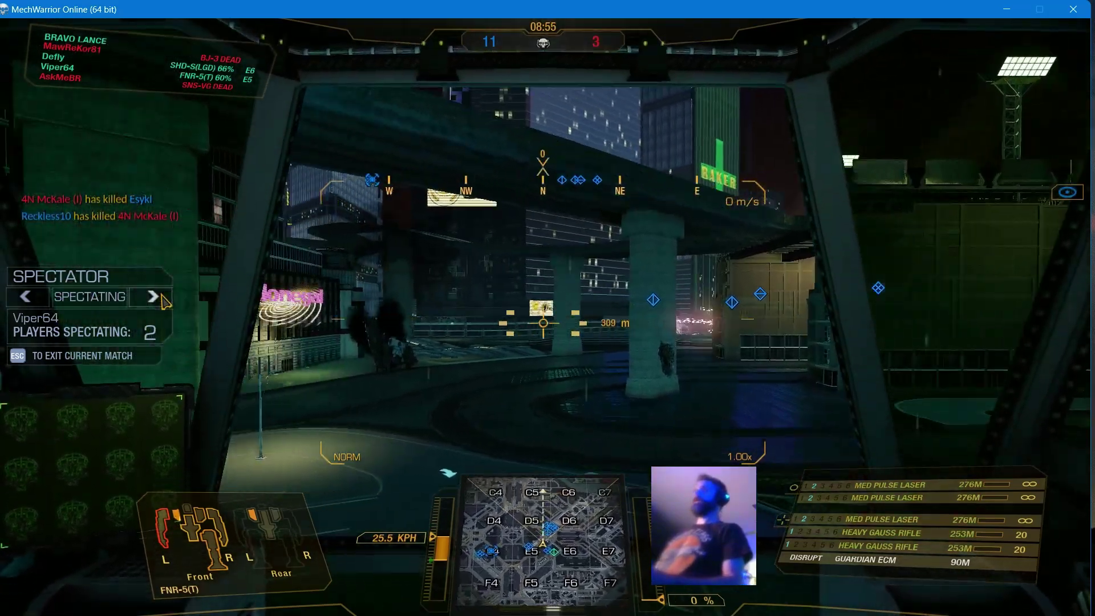
left_click(162, 295)
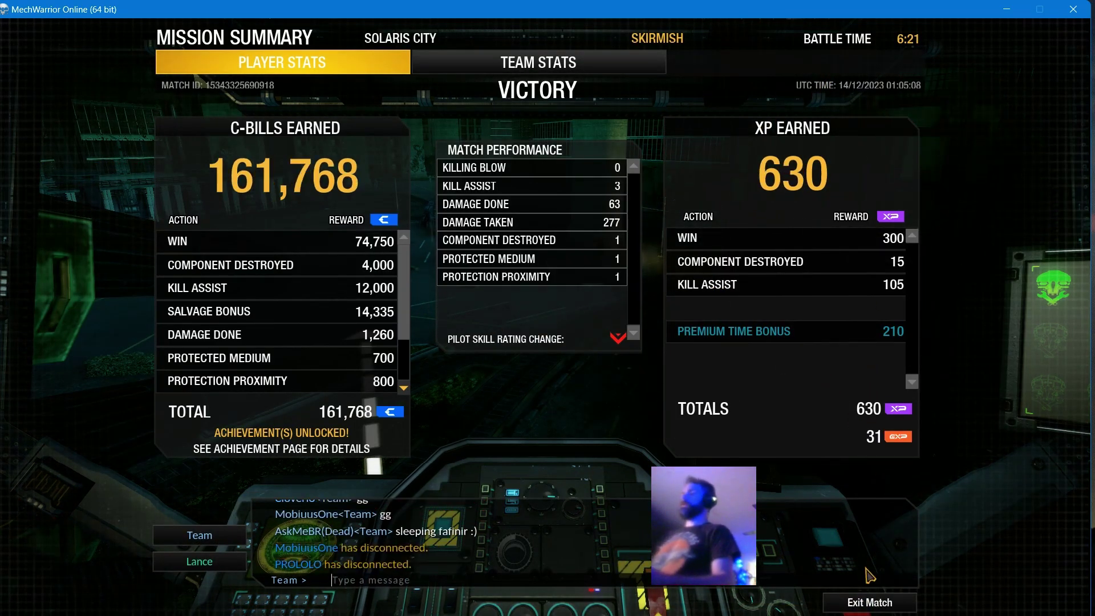
- Exit Match from the Mission Summary and wait for the hangar's Items Received notice
left_click(869, 600)
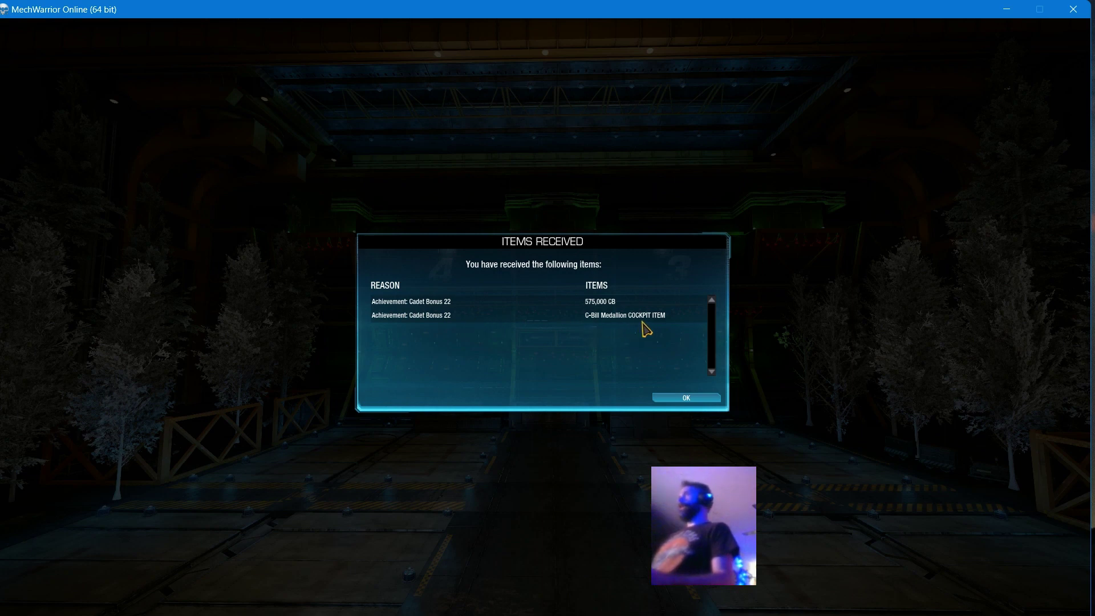
- Acknowledge the received achievement rewards by closing the Items Received notice
left_click(681, 399)
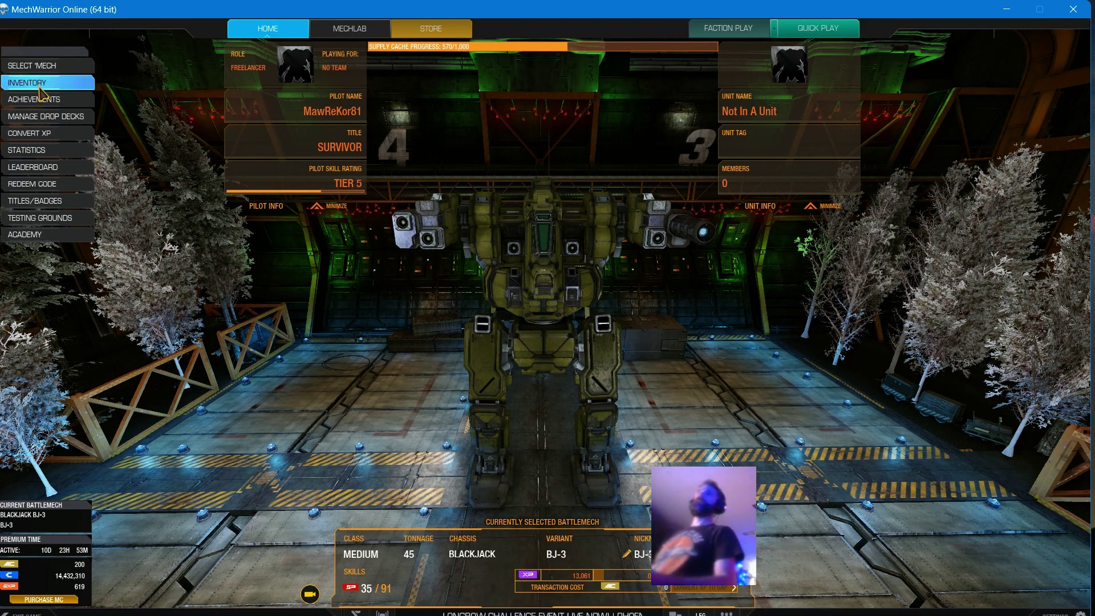
- Open cockpit customization and hang the owned C-Bill Medallion
left_click(37, 69)
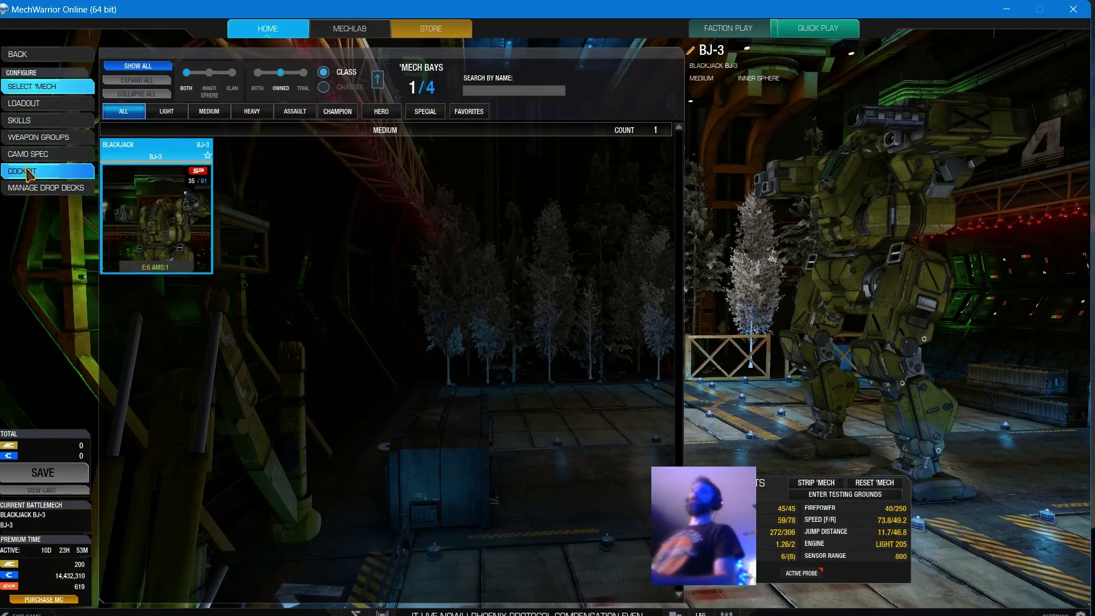
left_click(34, 171)
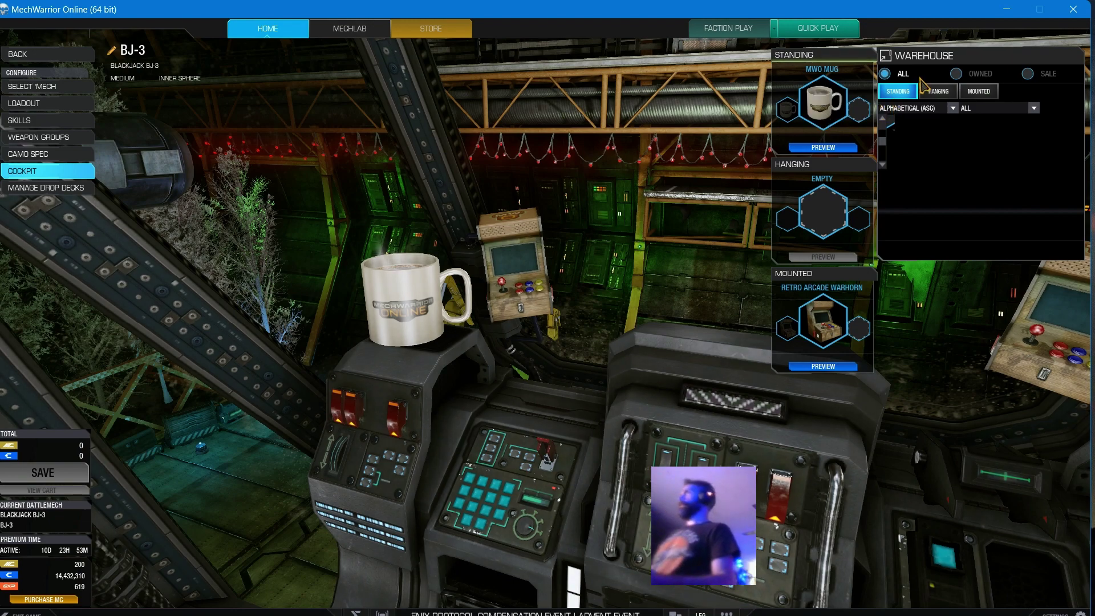
left_click(955, 74)
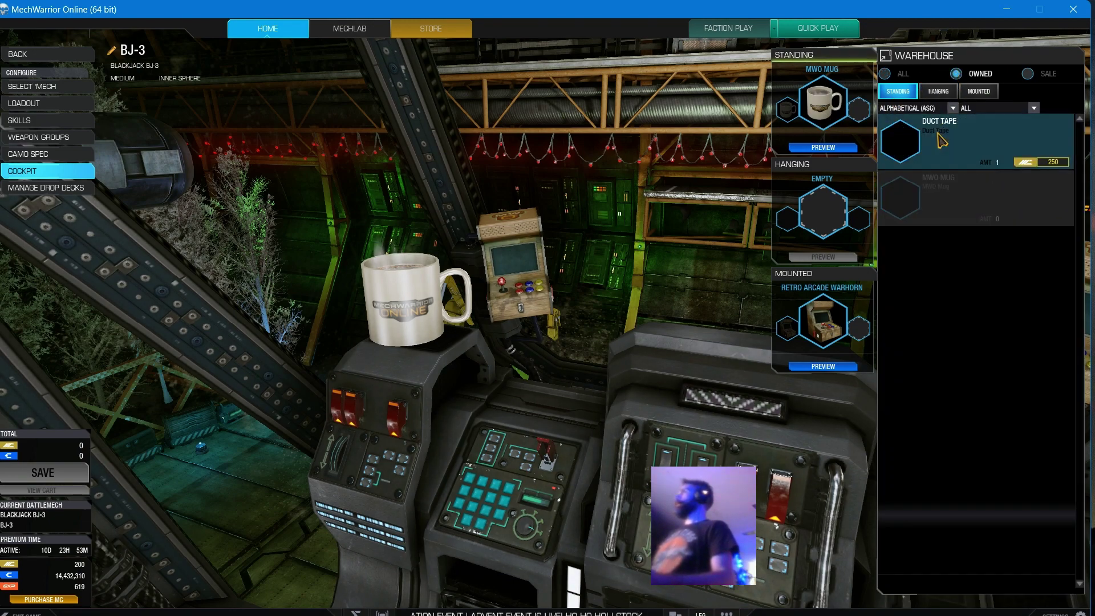
left_click(939, 91)
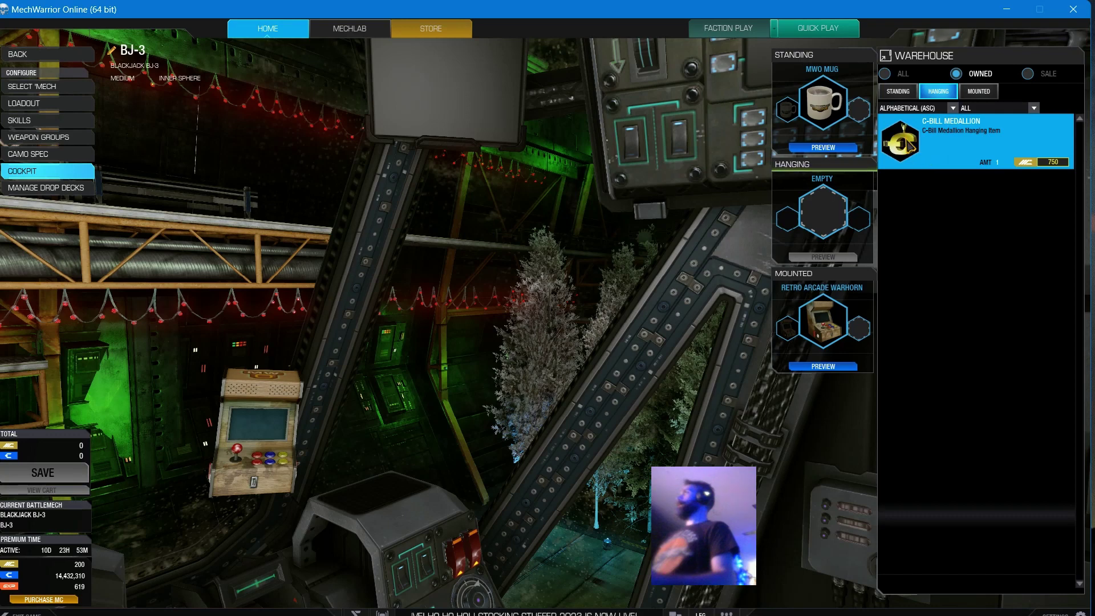
double_click(905, 135)
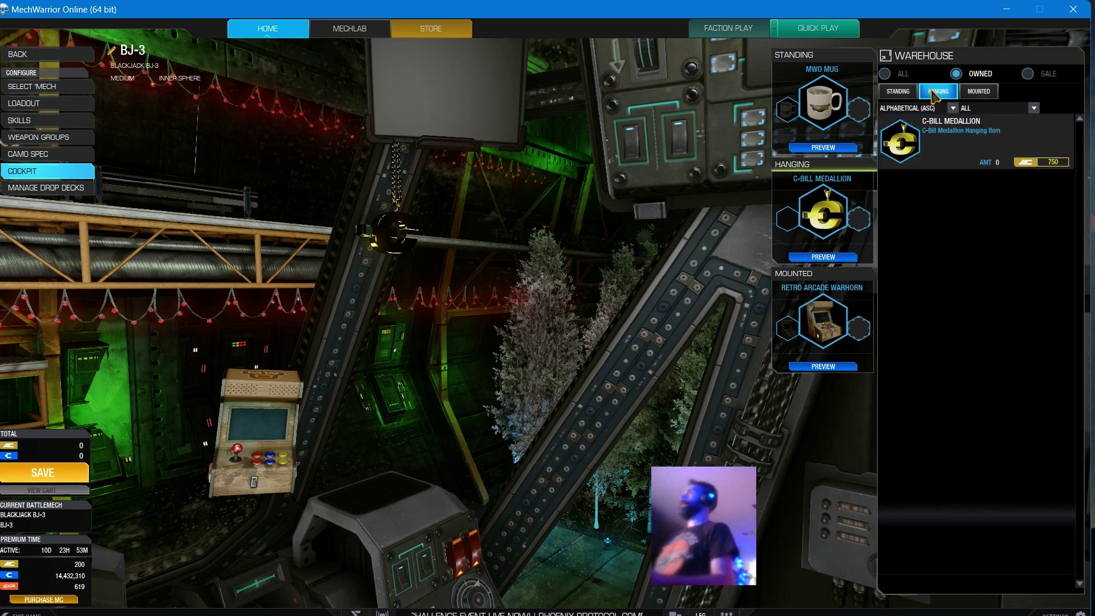
- Check the Standing and Mounted cockpit items, finishing back on the hanging medallion
left_click(911, 96)
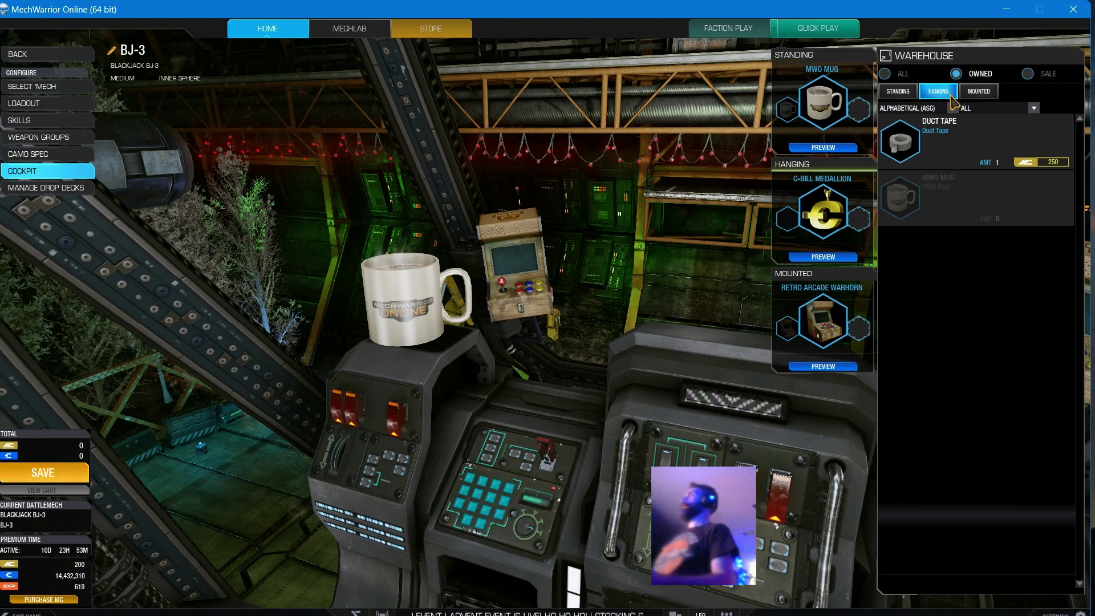
left_click(941, 93)
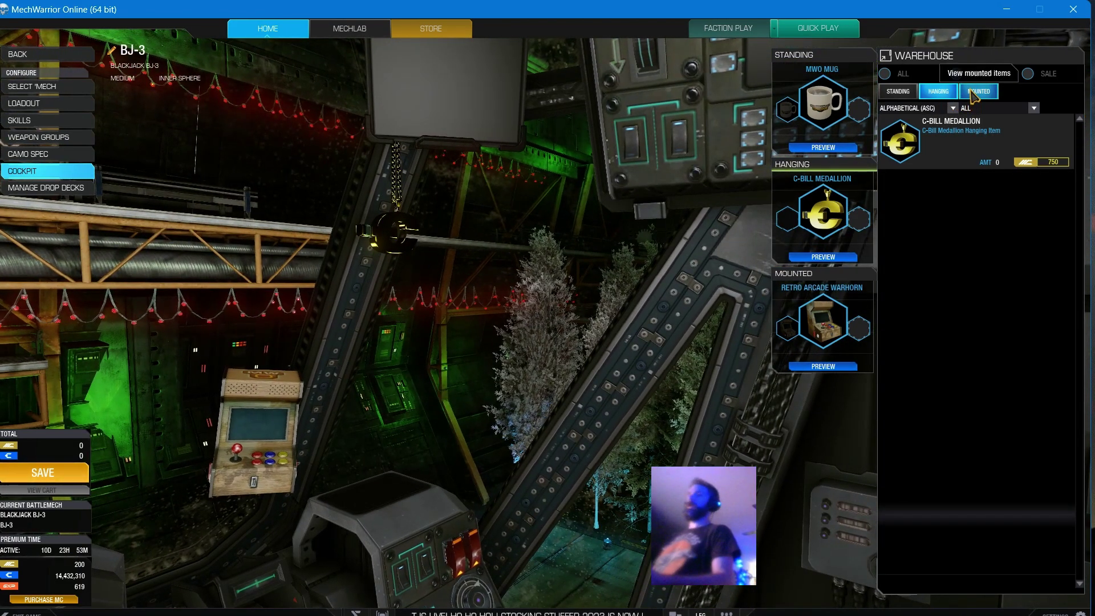
left_click(974, 91)
left_click(938, 92)
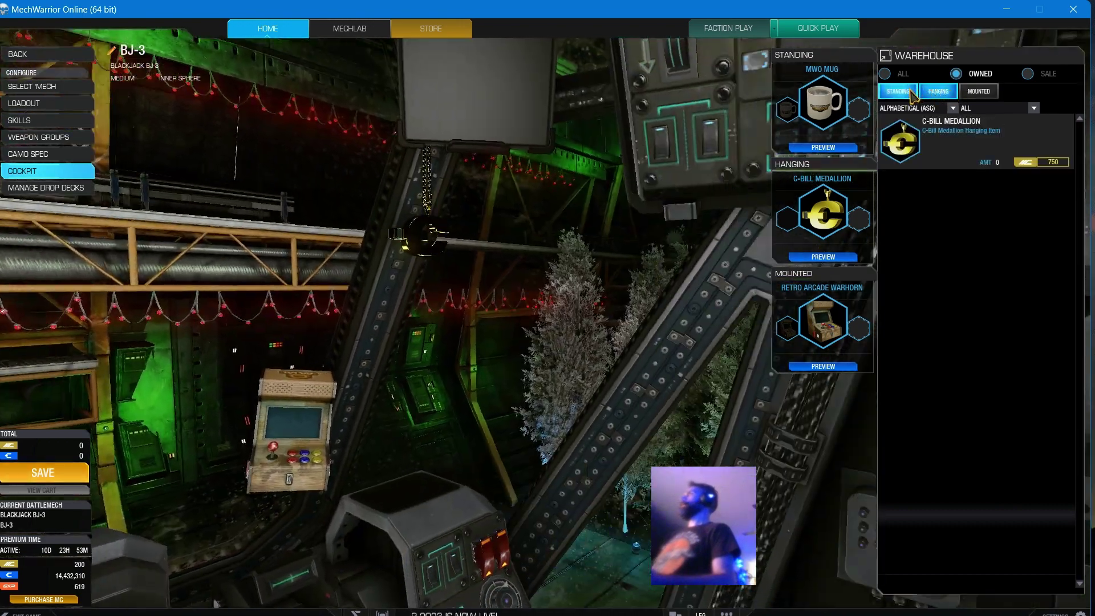
left_click(912, 94)
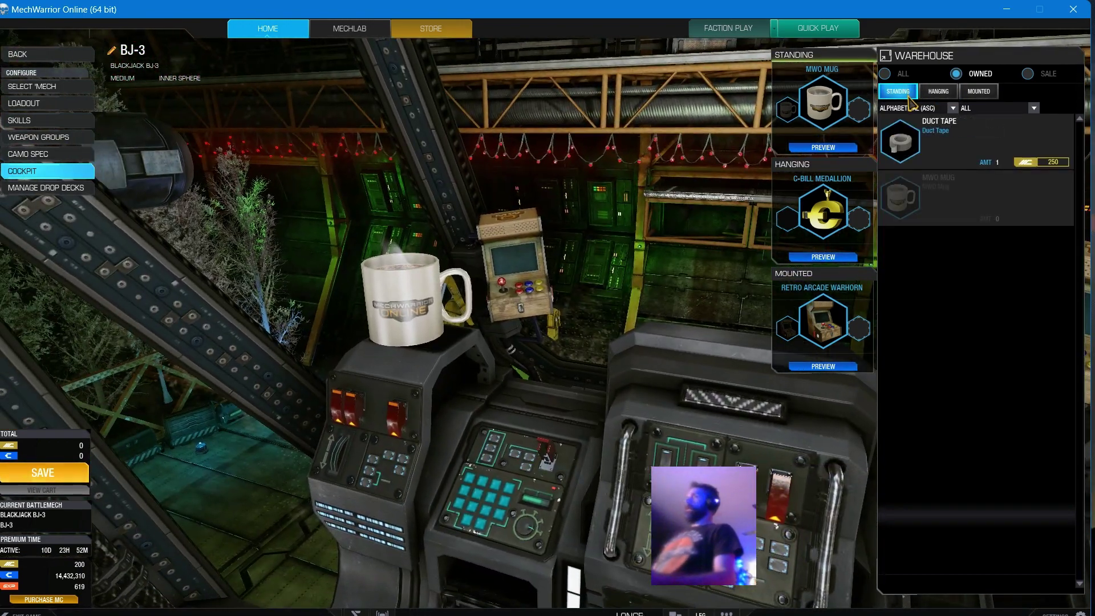
left_click(927, 93)
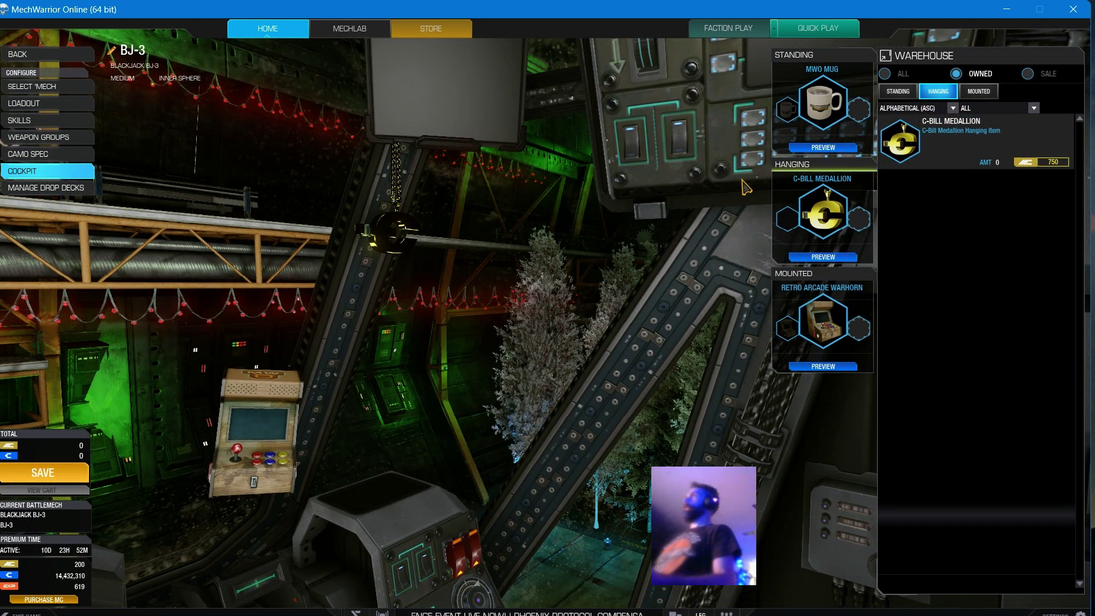
- Return to the home hangar and orbit the BJ-3 Blackjack from a high angle, front and side
key("Escape")
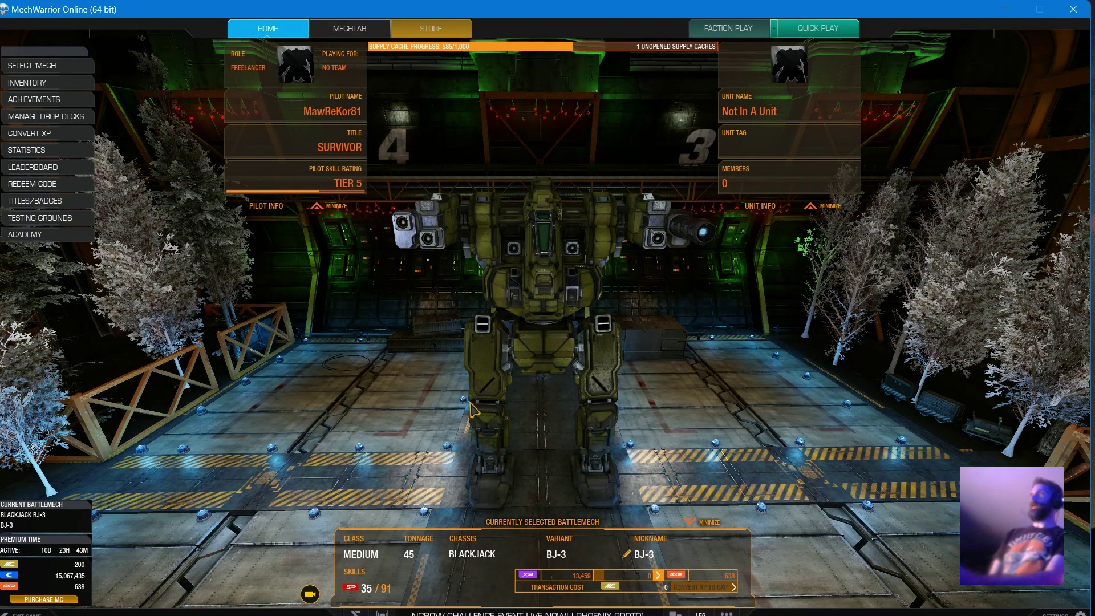
mouse_move(469, 409)
left_mouse_down()
mouse_move(573, 441)
mouse_move(295, 408)
left_mouse_up()
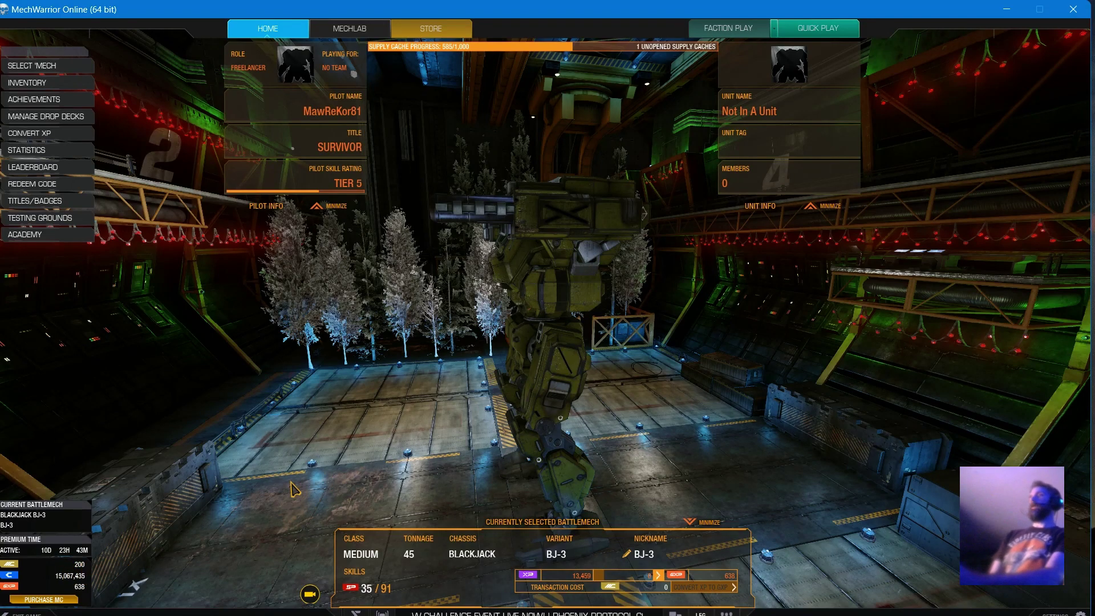
mouse_move(291, 488)
left_mouse_down()
mouse_move(458, 504)
mouse_move(416, 479)
mouse_move(8, 565)
left_mouse_up()
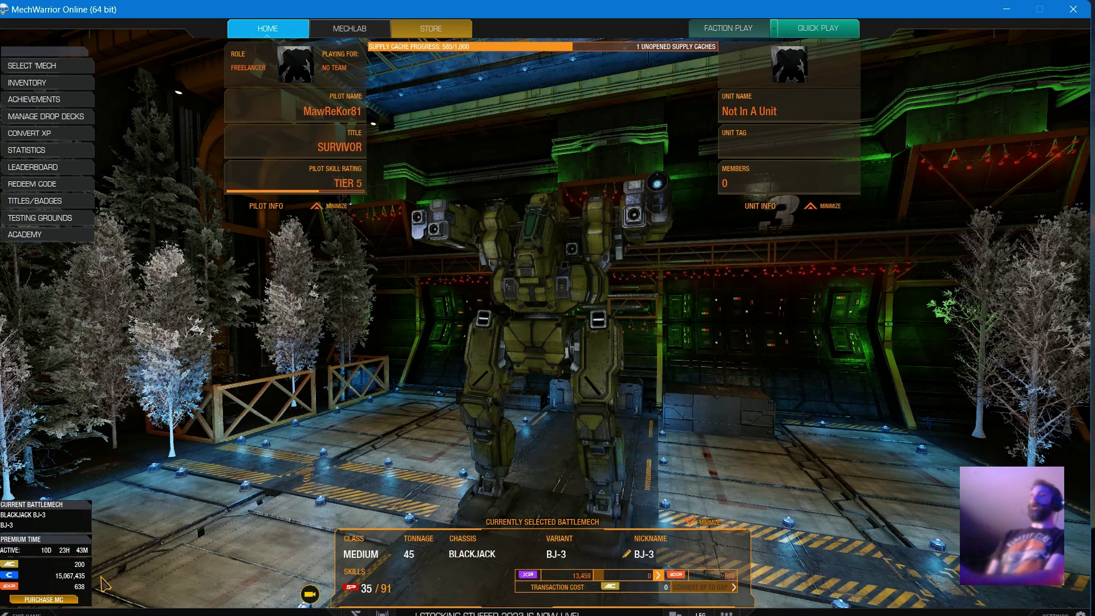
mouse_move(411, 419)
left_mouse_down()
mouse_move(624, 411)
mouse_move(451, 389)
mouse_move(348, 406)
mouse_move(562, 407)
mouse_move(359, 283)
left_mouse_up()
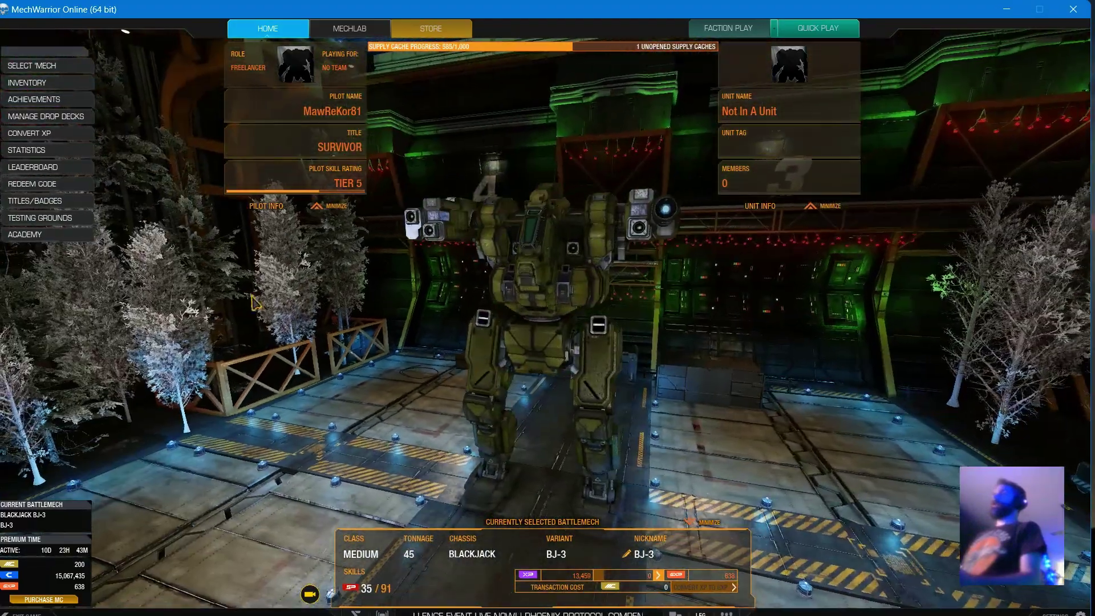
- Review the BJ-3 Blackjack's weapons and armor loadout, then go back to the home hangar
left_click(15, 74)
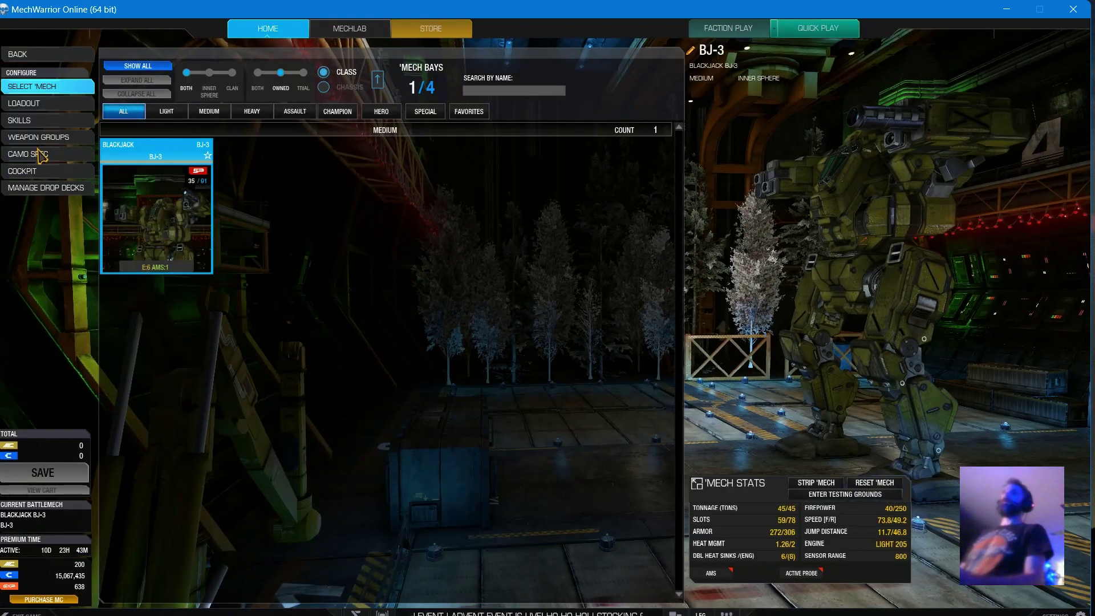
left_click(32, 104)
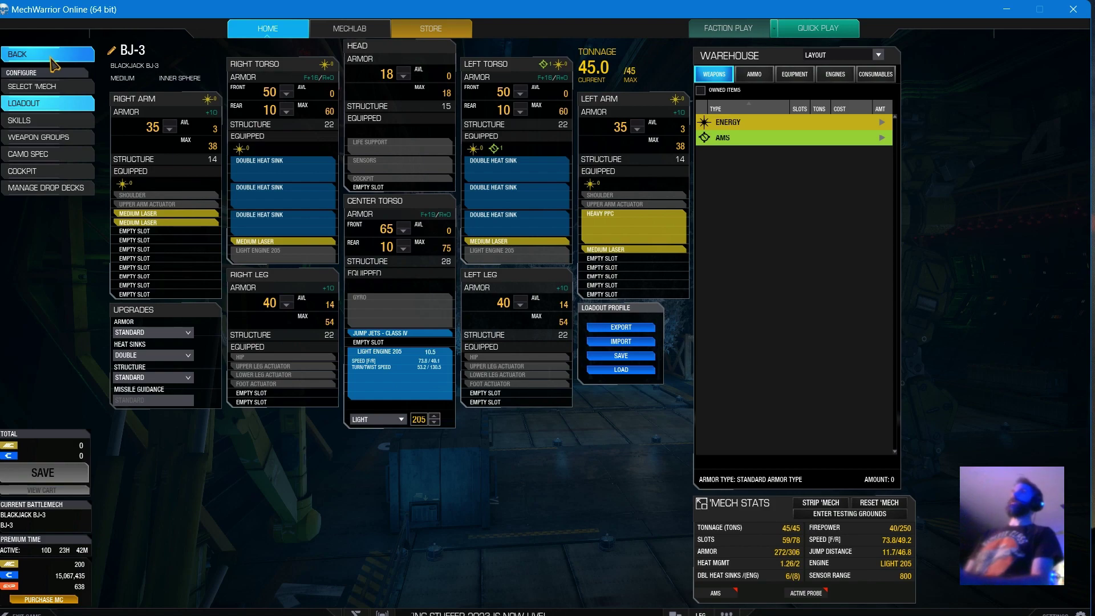
left_click(51, 56)
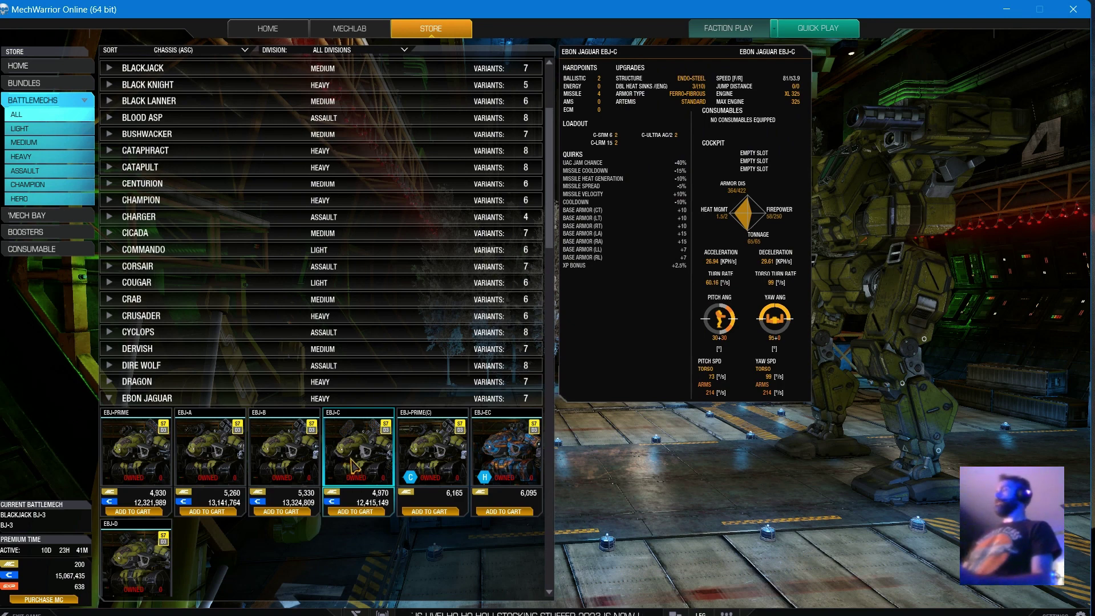
- Preview the 65-ton Ebon Jaguar EBJ-C and rotate it to a three-quarter side view
left_click(353, 464)
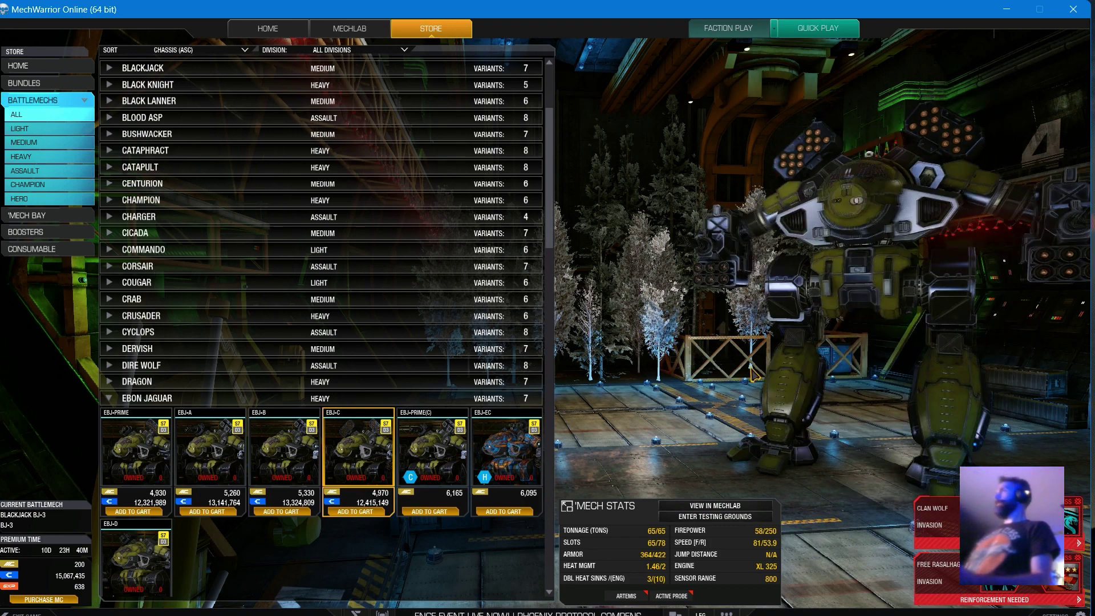
mouse_move(690, 370)
left_mouse_down()
mouse_move(772, 387)
mouse_move(666, 390)
left_mouse_up()
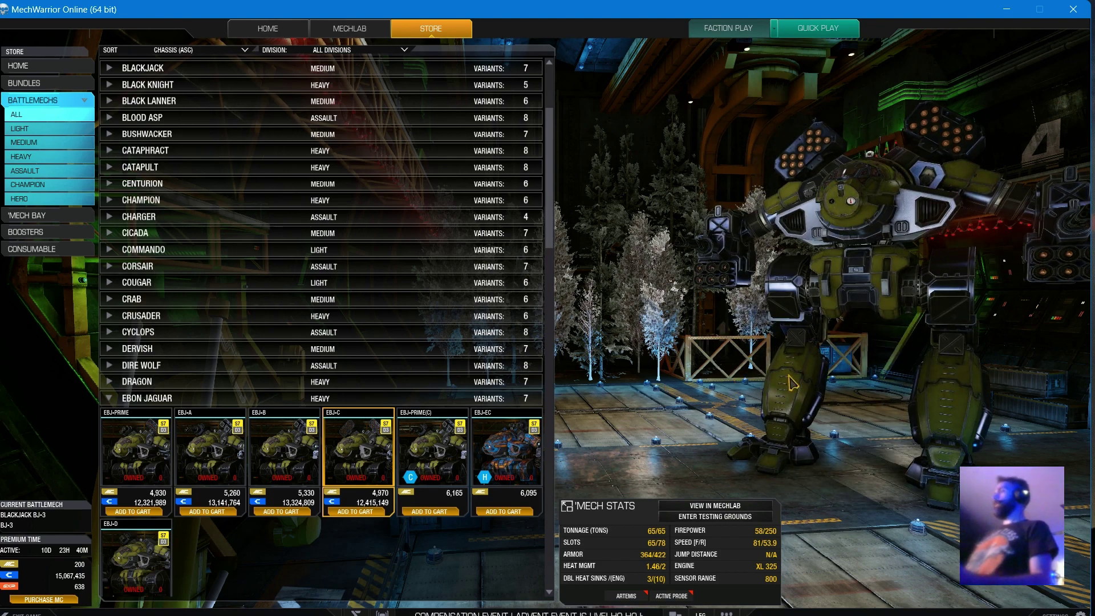
mouse_move(790, 383)
left_mouse_down()
mouse_move(855, 374)
mouse_move(748, 399)
mouse_move(816, 401)
mouse_move(755, 391)
left_mouse_up()
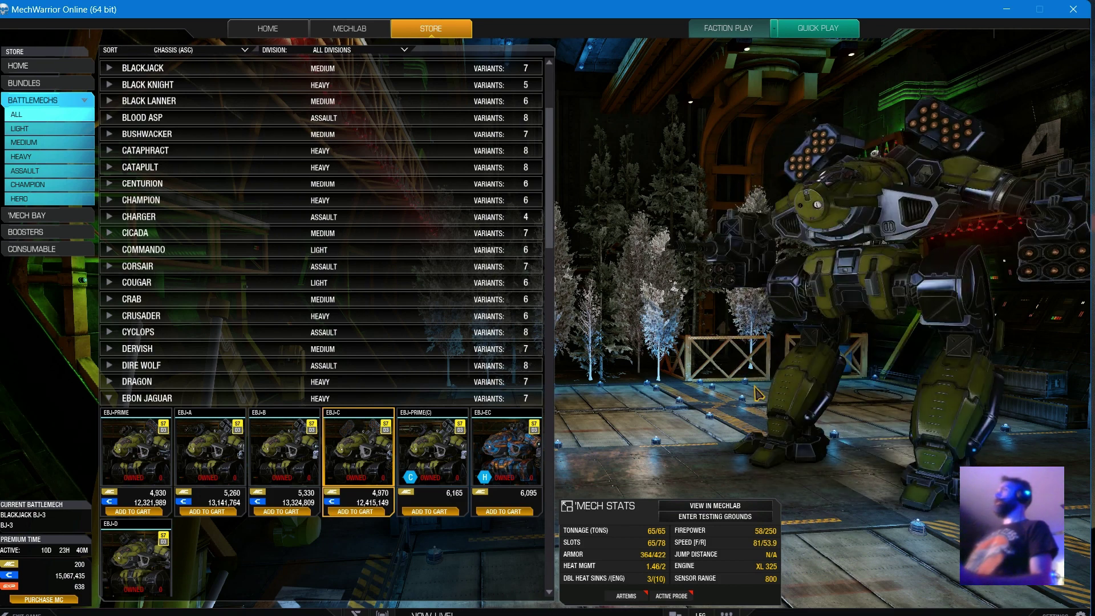